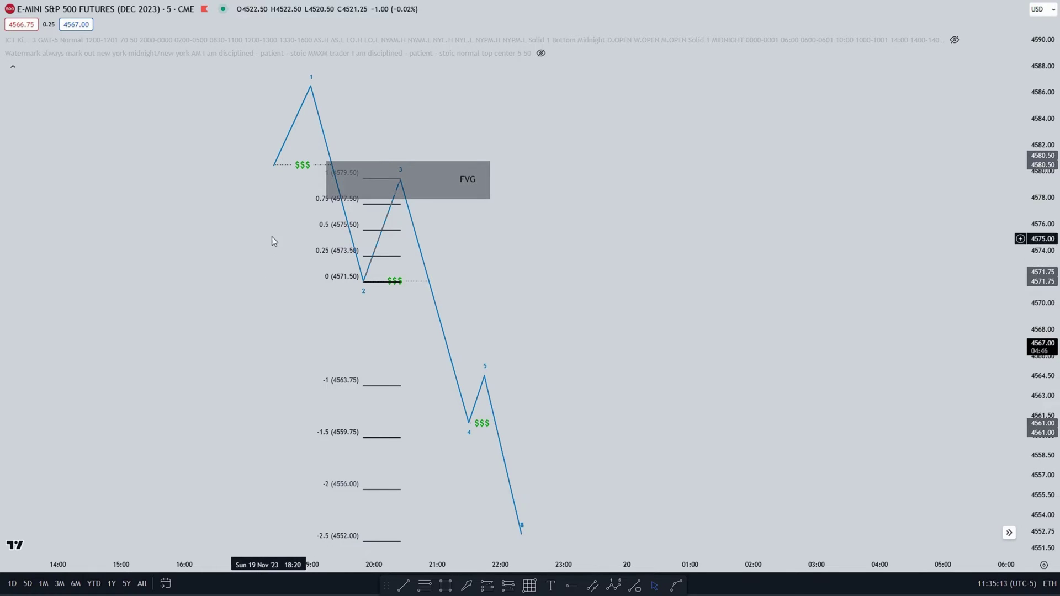
left_click(274, 166)
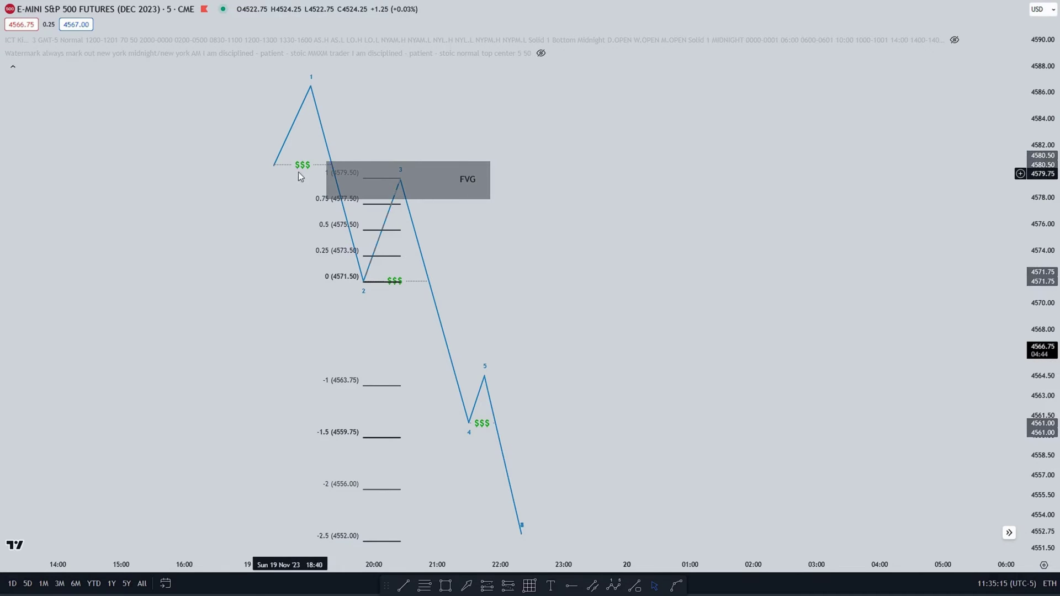
left_click_drag(210, 239, 186, 243)
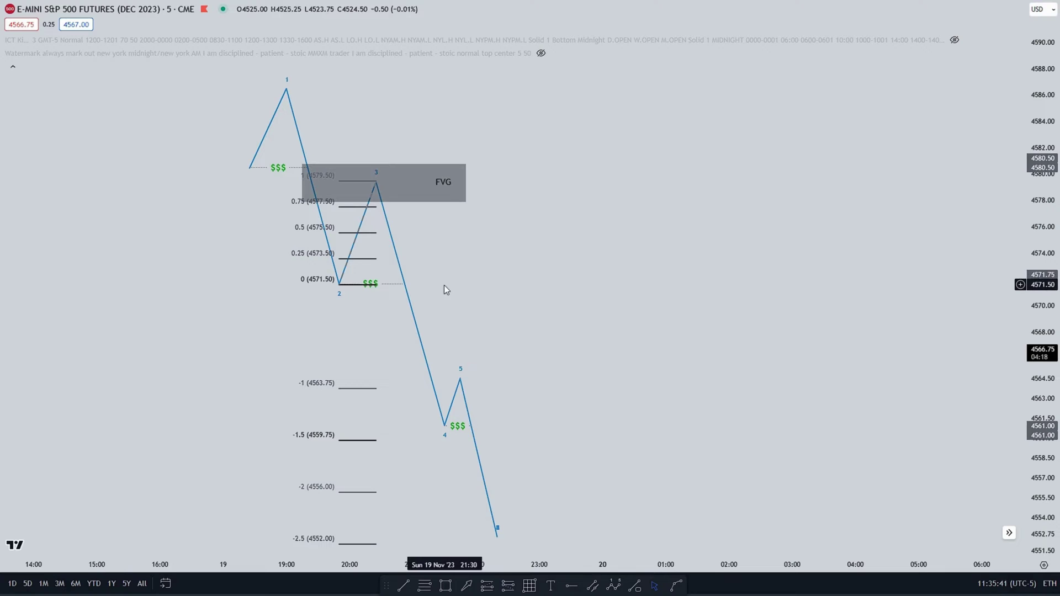
left_click_drag(313, 317, 304, 307)
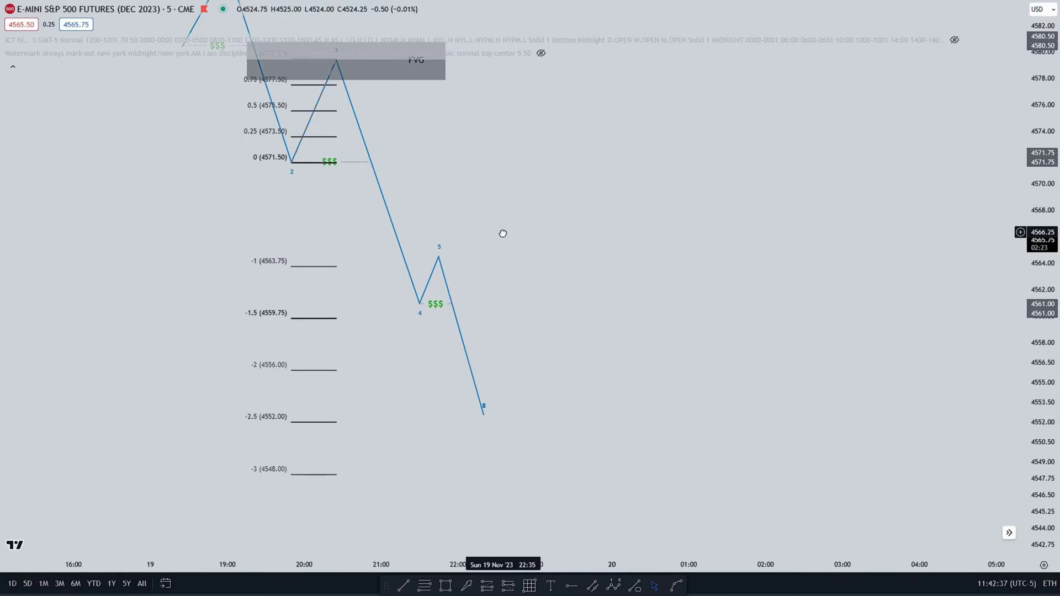
left_click_drag(503, 234, 526, 256)
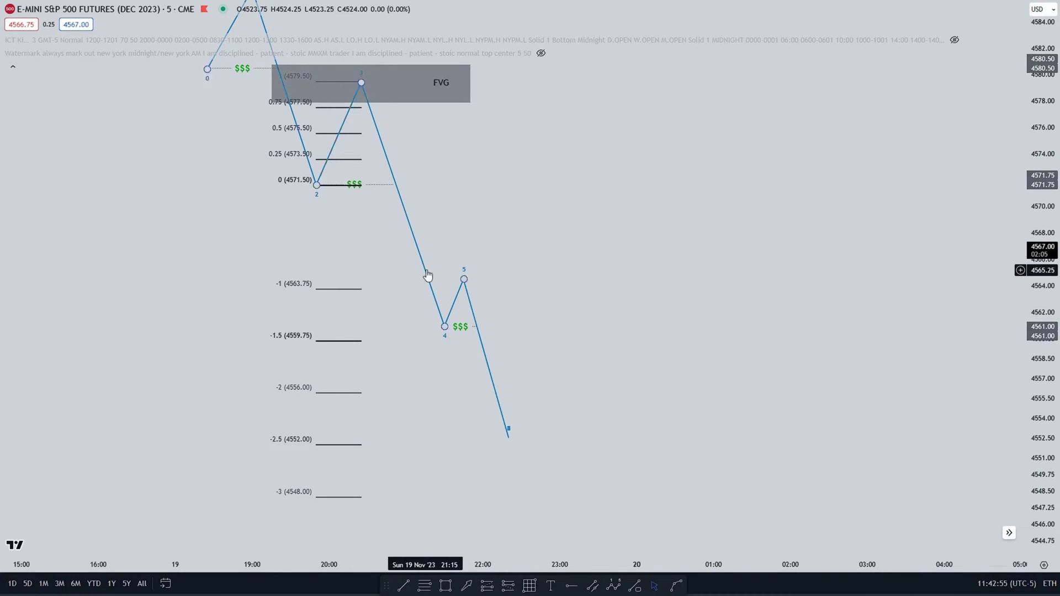
left_click_drag(532, 238, 563, 255)
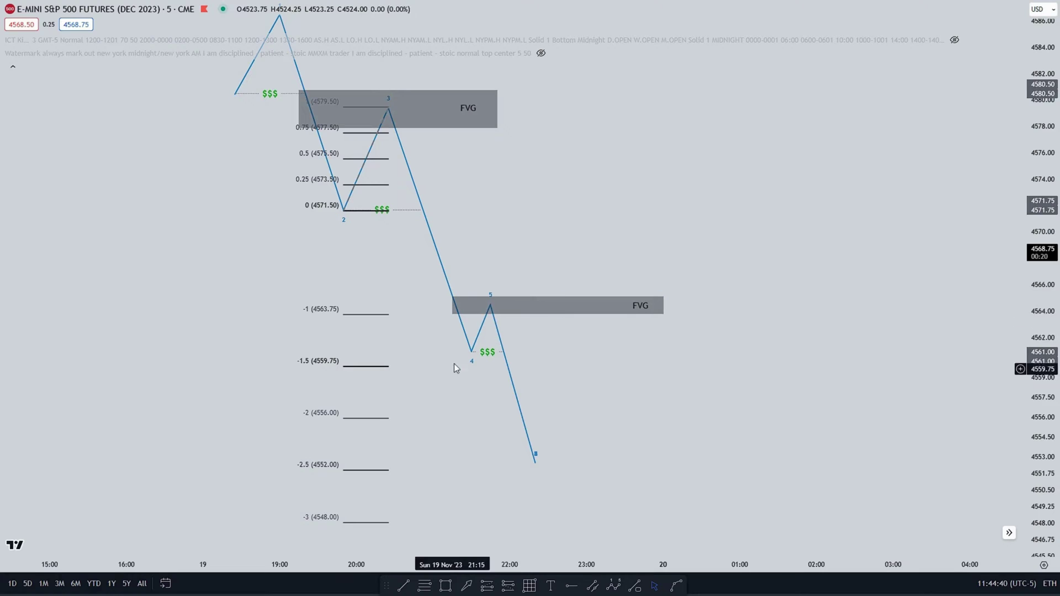
- Draw a Fib Retracement on the lower pullback leg, from point 5 at 4564.50 to point 4 at 4561.00
left_click_drag(554, 390, 545, 360)
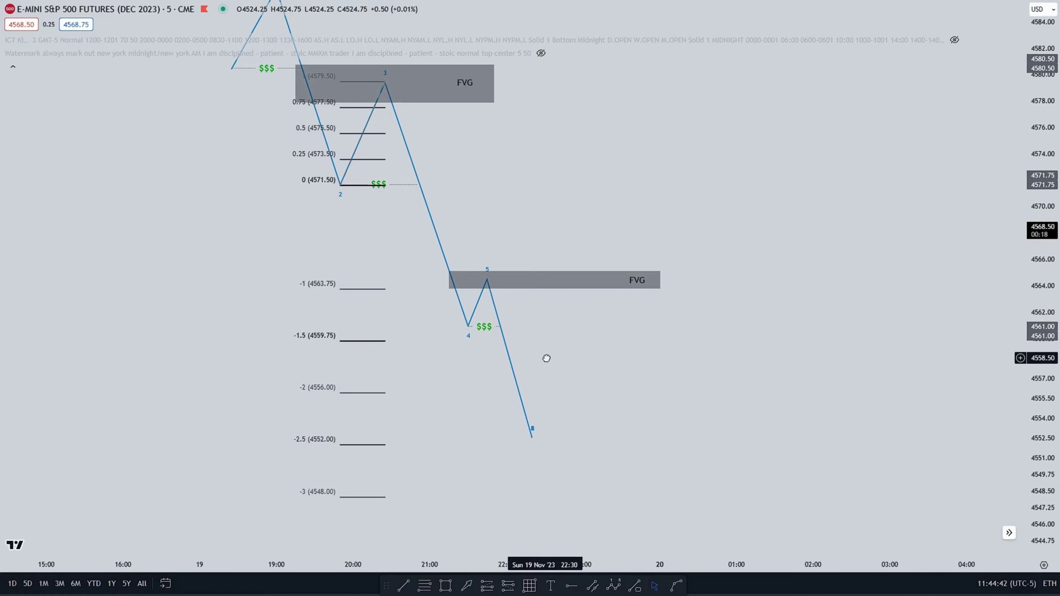
left_click(431, 592)
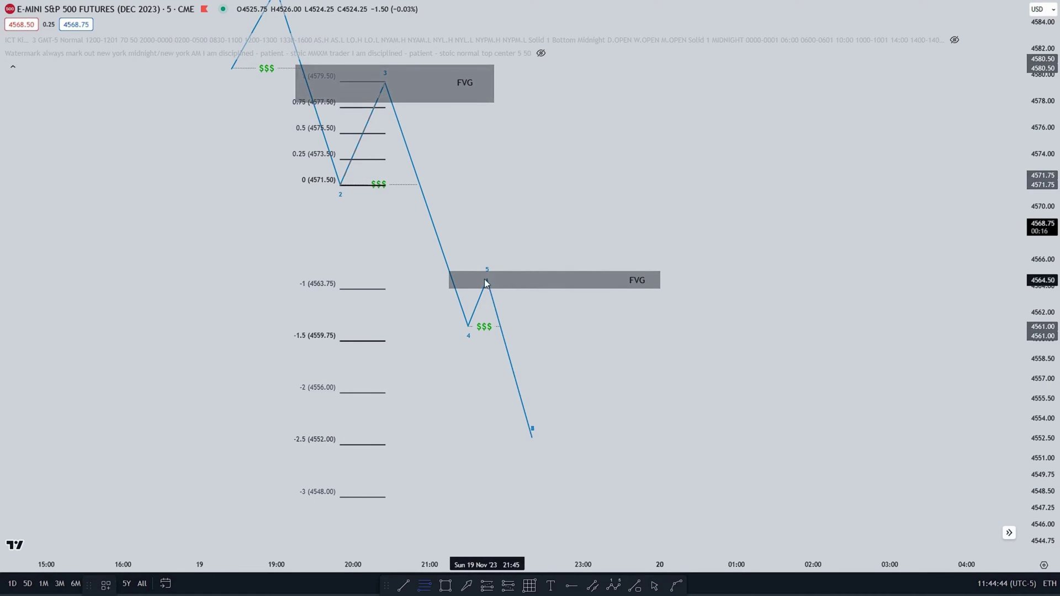
left_click(468, 327)
left_click_drag(599, 359, 585, 336)
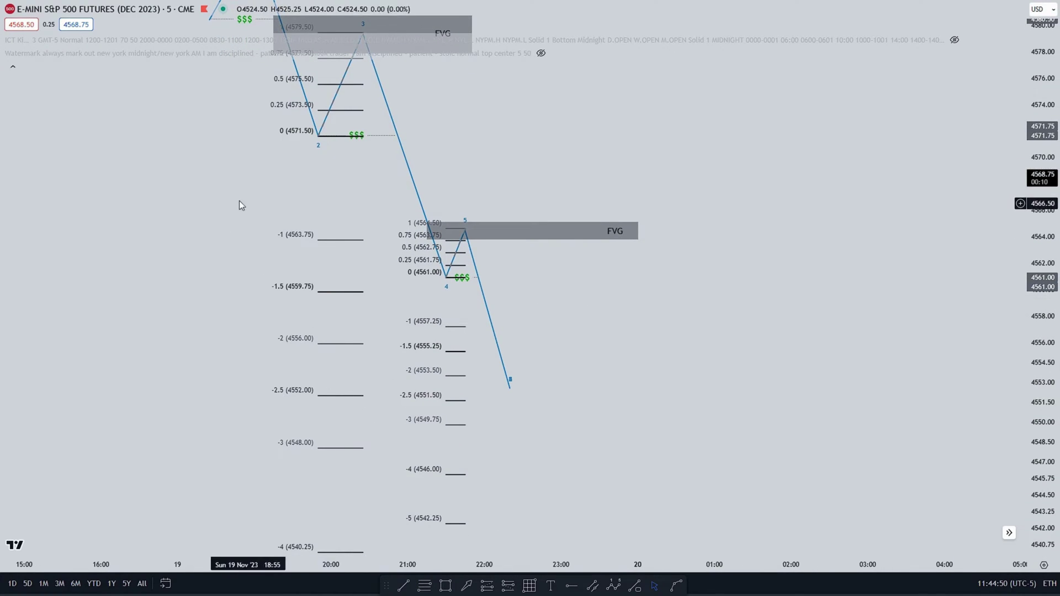
- Examine the negative projection levels of both Fib Retracements against the schematic's price legs
left_click_drag(253, 208, 285, 278)
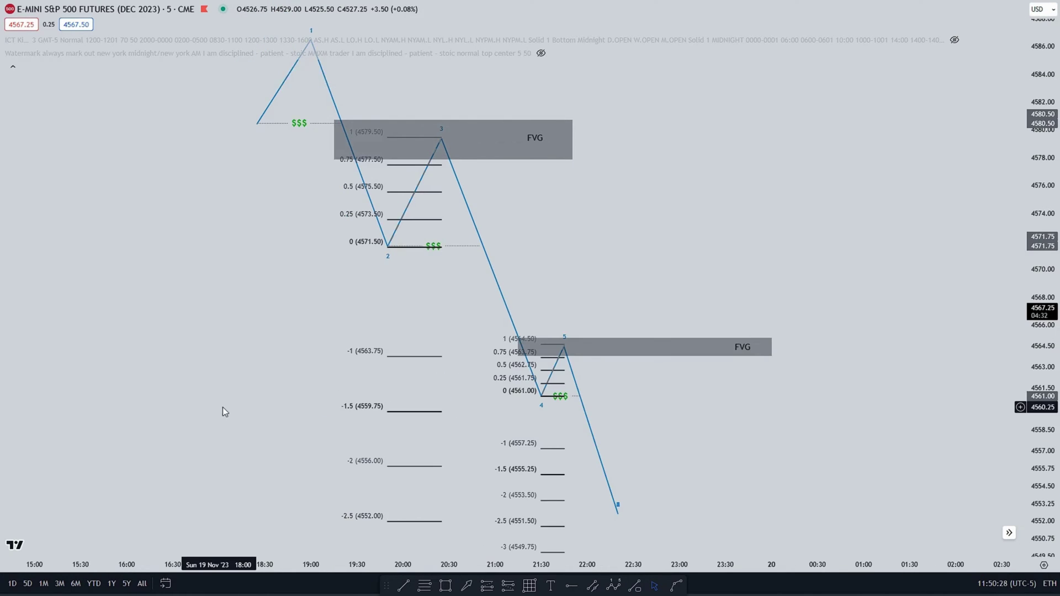
left_click_drag(222, 396, 147, 276)
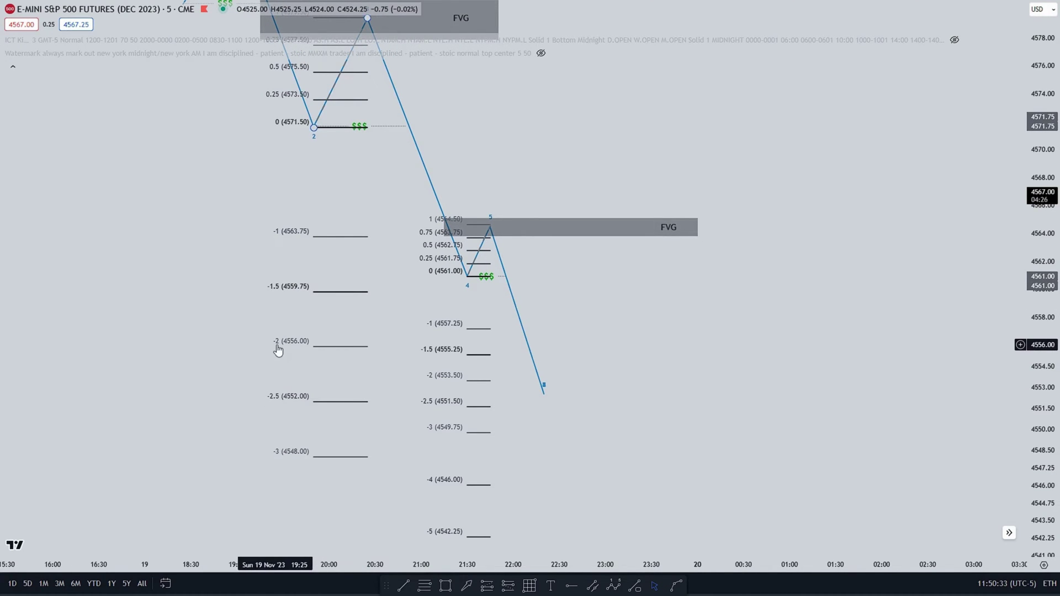
left_click_drag(199, 395, 127, 371)
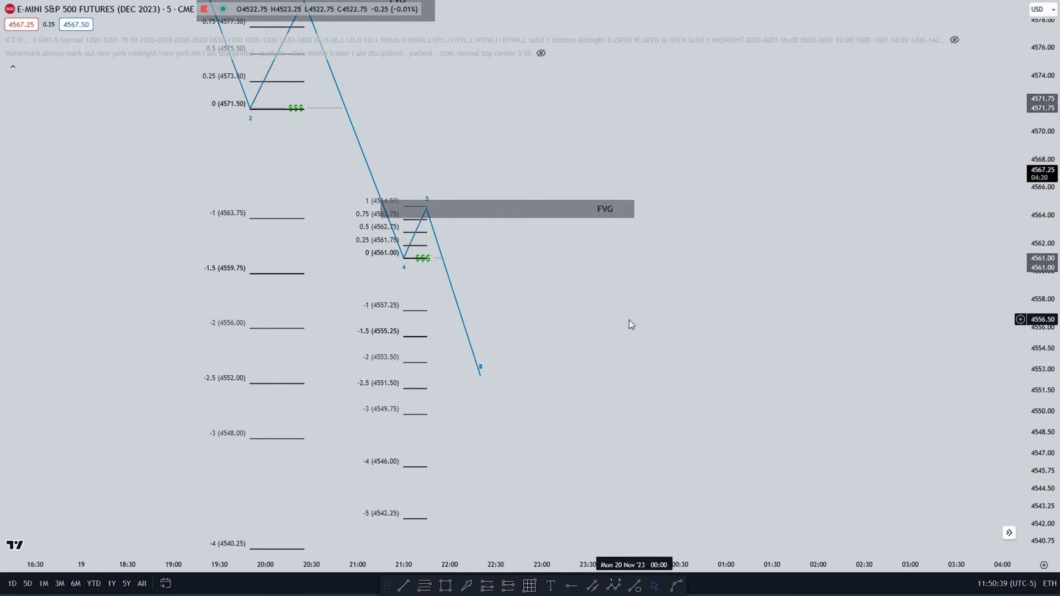
left_click_drag(644, 318, 643, 339)
left_click_drag(587, 466, 575, 413)
left_click_drag(239, 348, 251, 333)
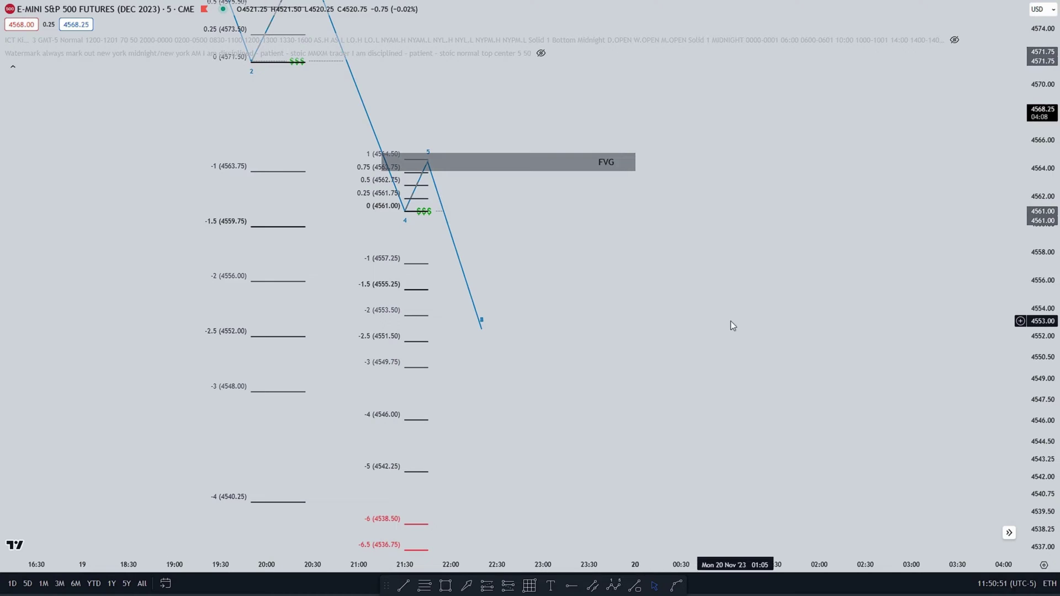
left_click_drag(226, 286, 205, 279)
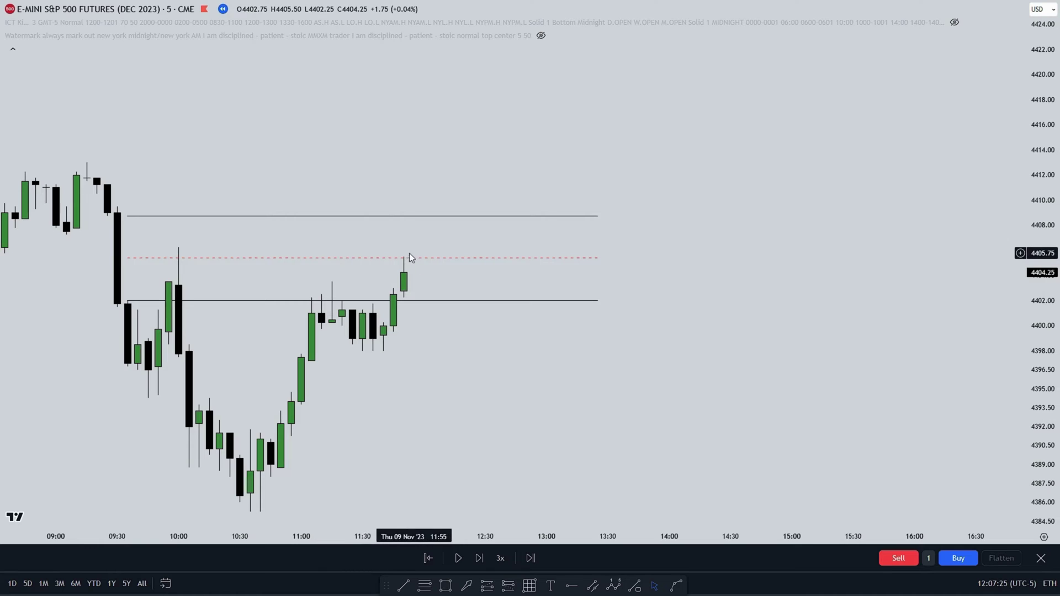
- Draw a rectangle around the consolidation from 11:10 to 11:40, between 4403.50 and 4398.00
left_click_drag(460, 358, 456, 334)
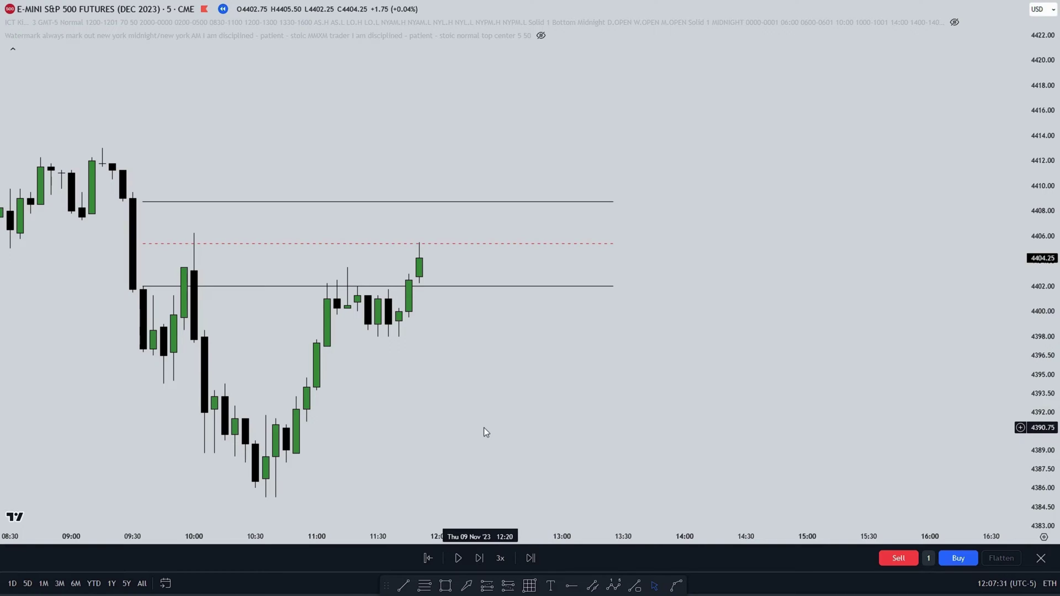
left_click(447, 587)
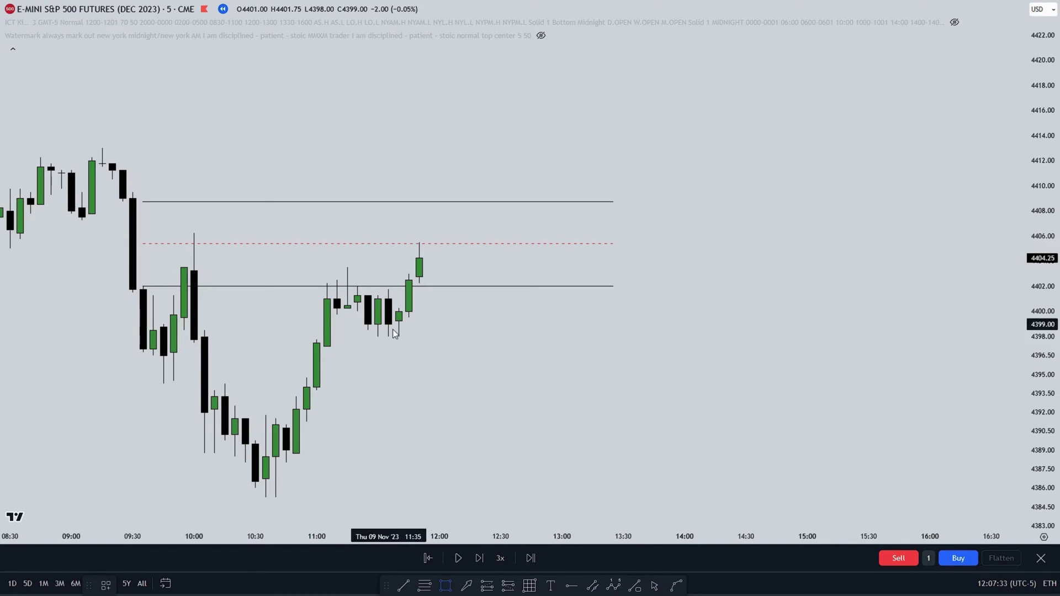
mouse_move(388, 337)
left_mouse_down()
mouse_move(347, 267)
mouse_move(337, 302)
mouse_move(411, 302)
mouse_move(399, 302)
left_mouse_up()
left_click(463, 333)
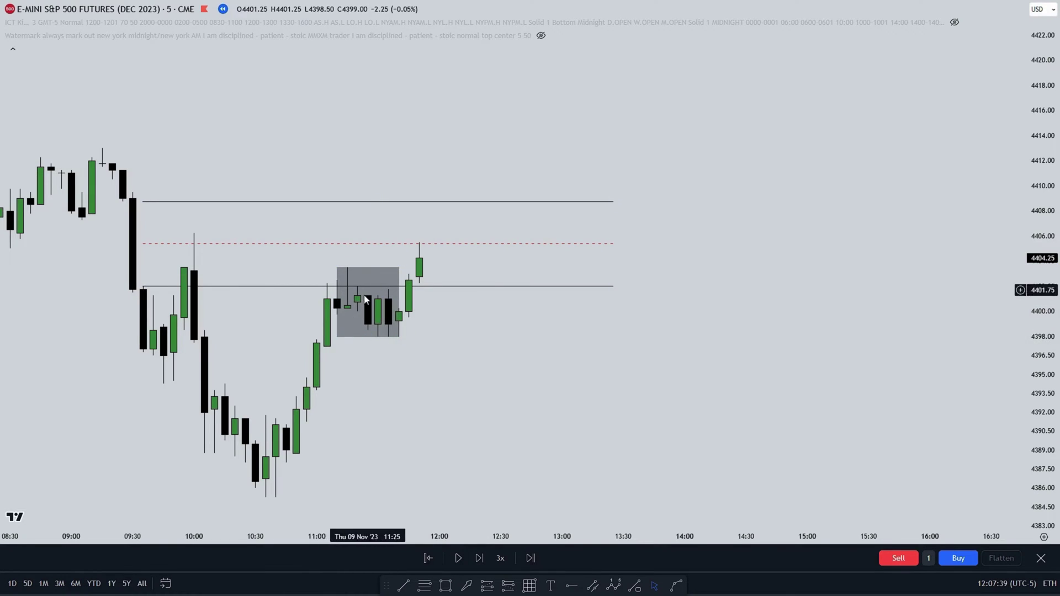
- Draw a rectangle over the push above the consolidation, between 4403.50 and 4405.50, and adjust it to span 11:40 to 12:00
left_click_drag(452, 362, 429, 371)
left_click(444, 588)
left_click_drag(324, 278, 399, 252)
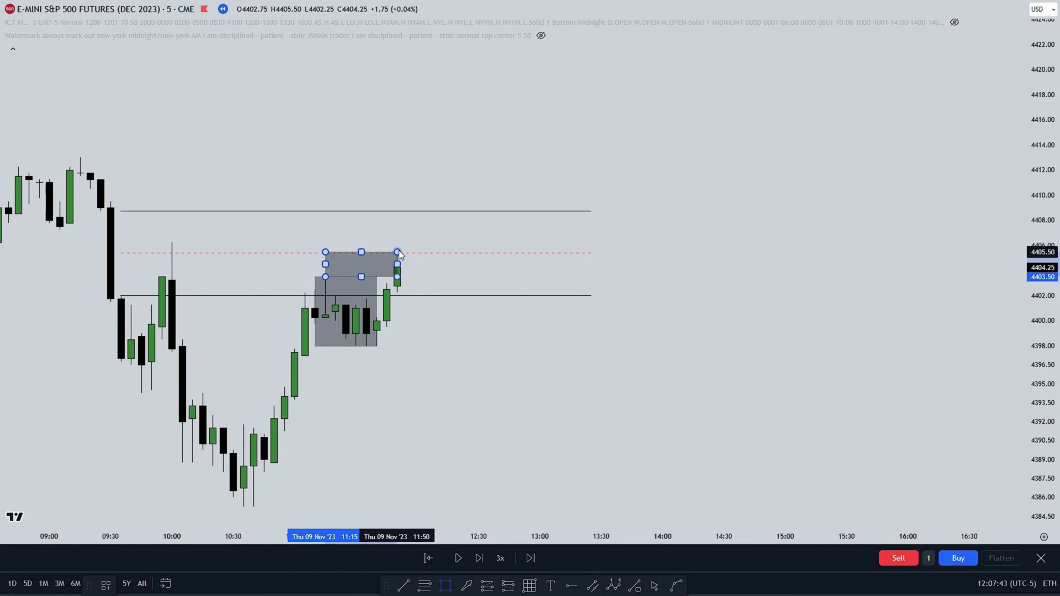
left_click_drag(326, 264, 418, 269)
left_click_drag(460, 392, 446, 371)
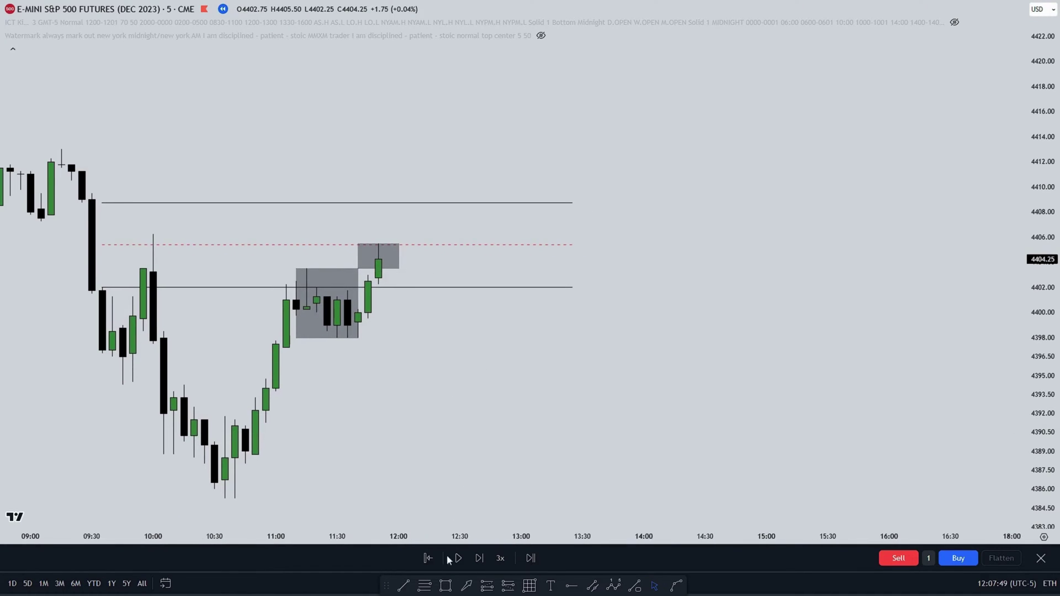
- Draw a Fib Retracement from the 11:50 high at 4405.50 to the 11:35 low at 4398.00 and view its projections
left_click(424, 586)
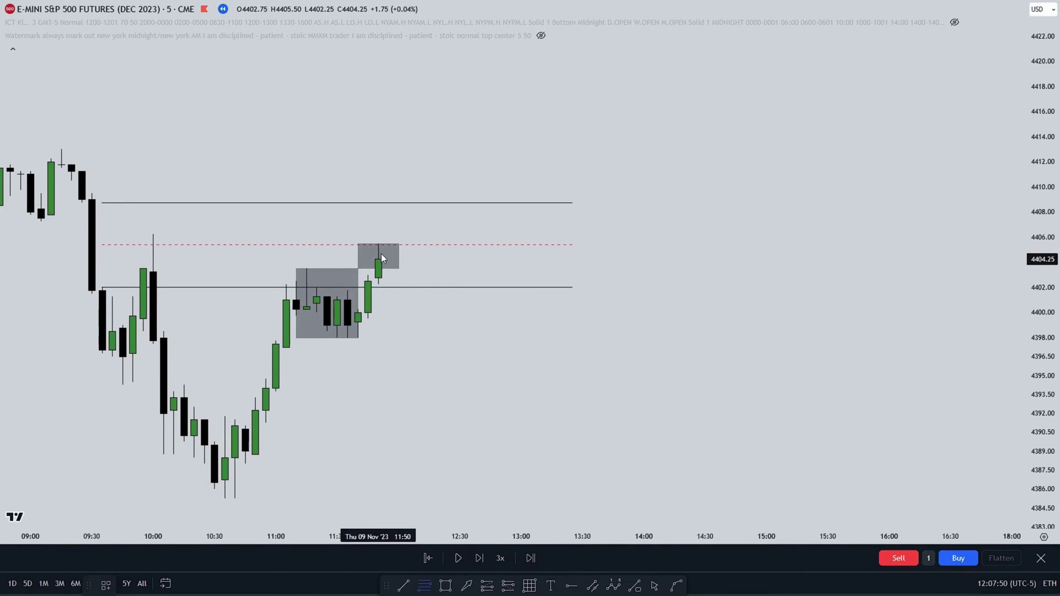
left_click(343, 343)
left_click_drag(503, 385, 495, 252)
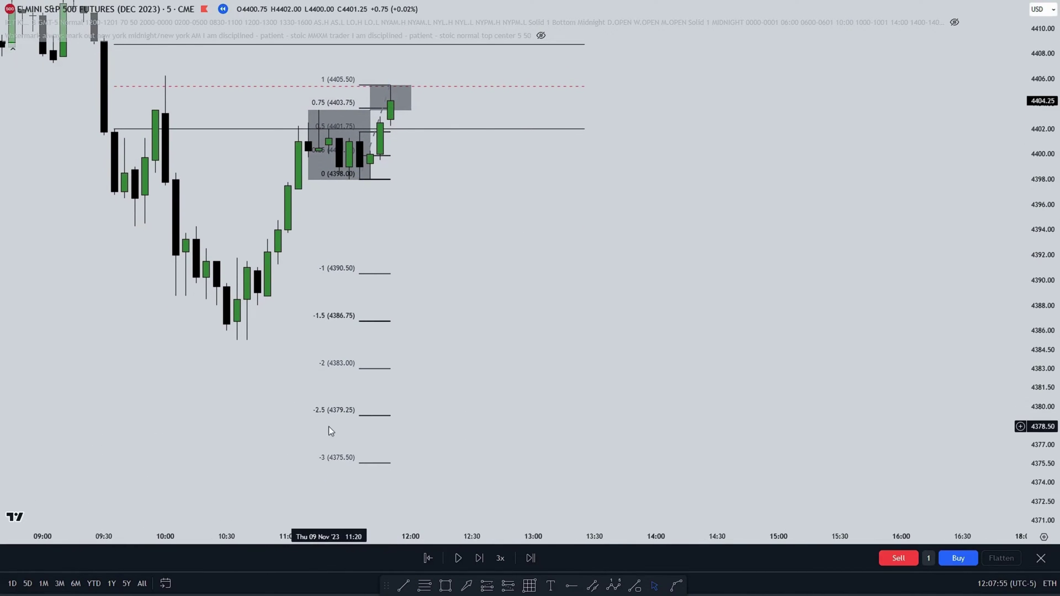
left_click_drag(494, 193, 496, 362)
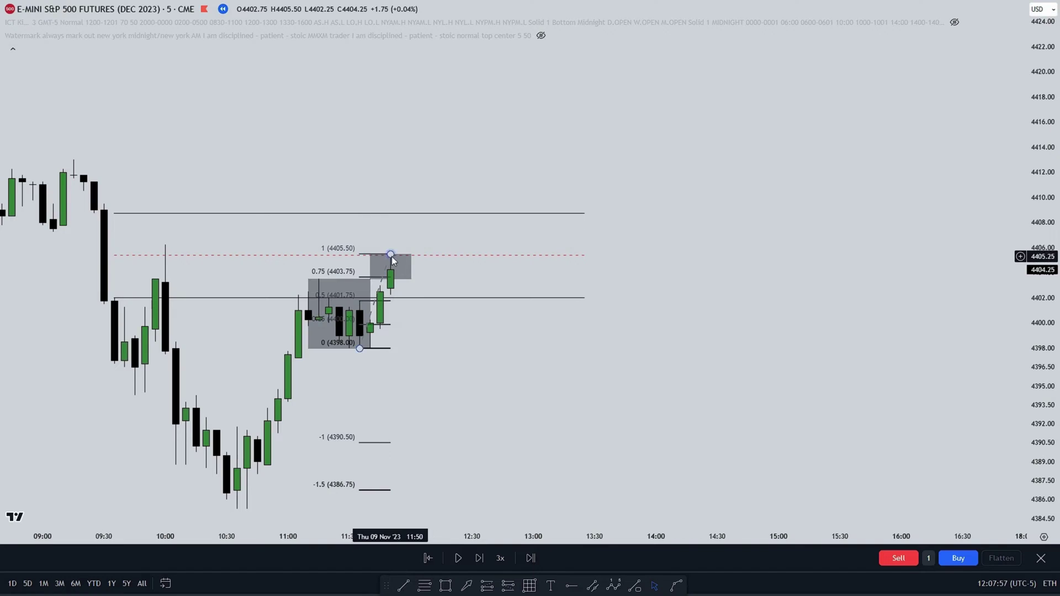
- Play the bar replay forward from the 11:50 candle, pausing along the way, up to the 12:55 candle
left_click_drag(459, 365, 445, 283)
left_click(457, 559)
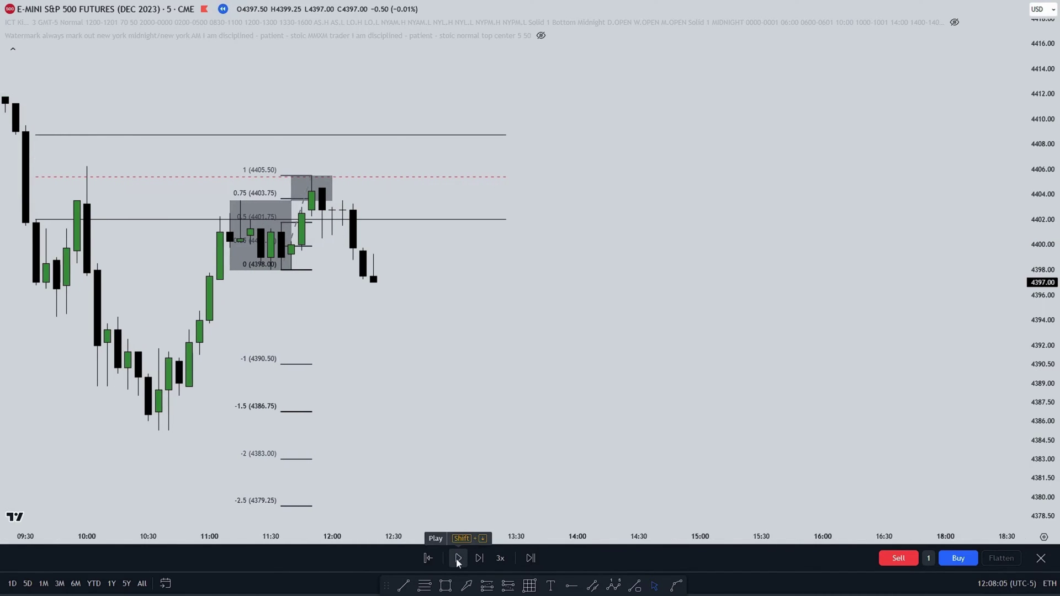
left_click(458, 560)
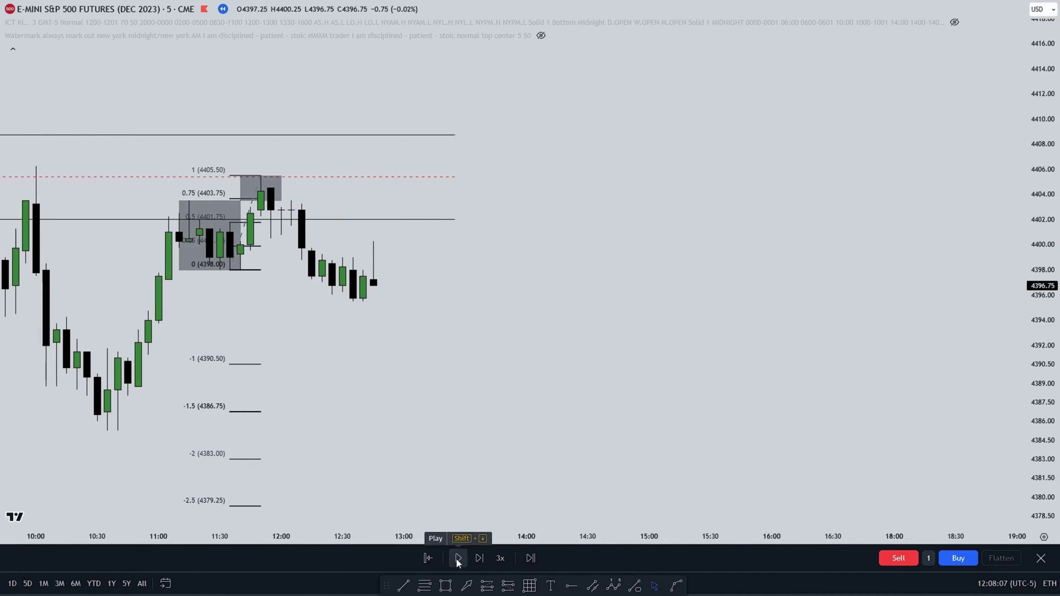
left_click(458, 559)
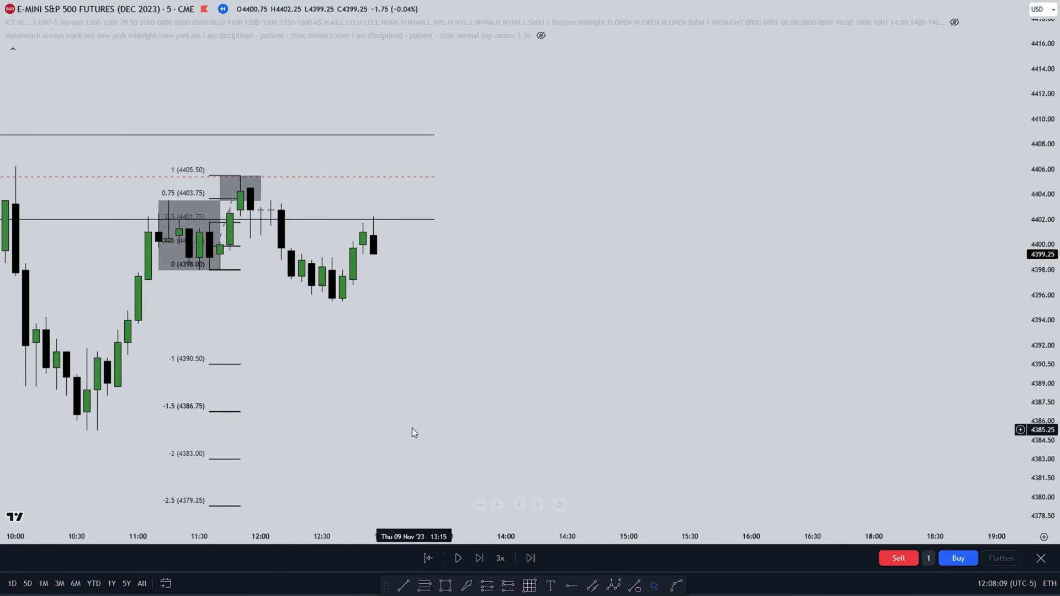
scroll(528, 368, "down", 1)
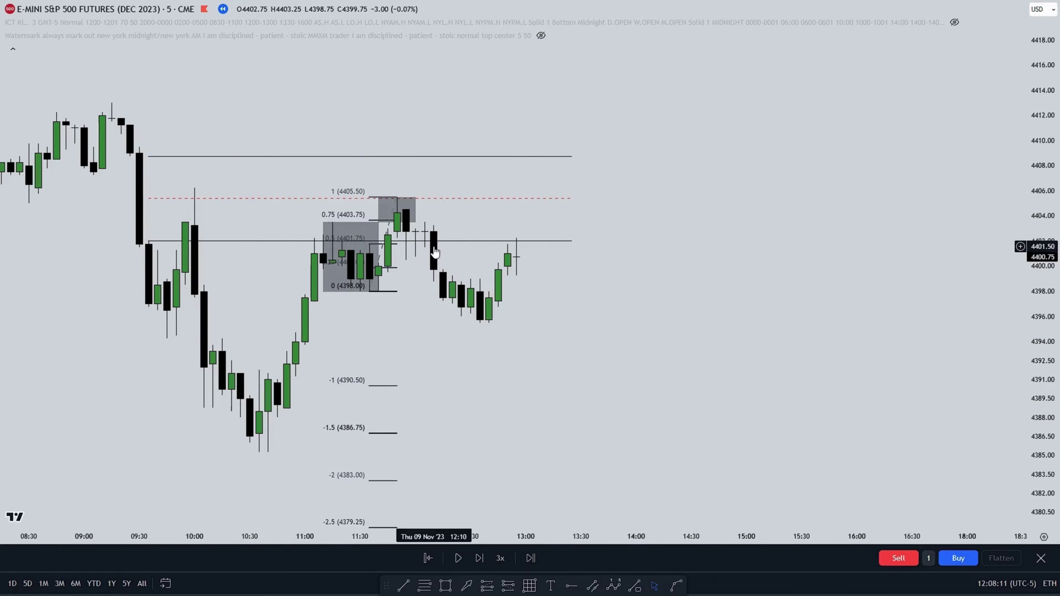
scroll(528, 312, "up", 2)
left_click_drag(428, 329, 418, 280)
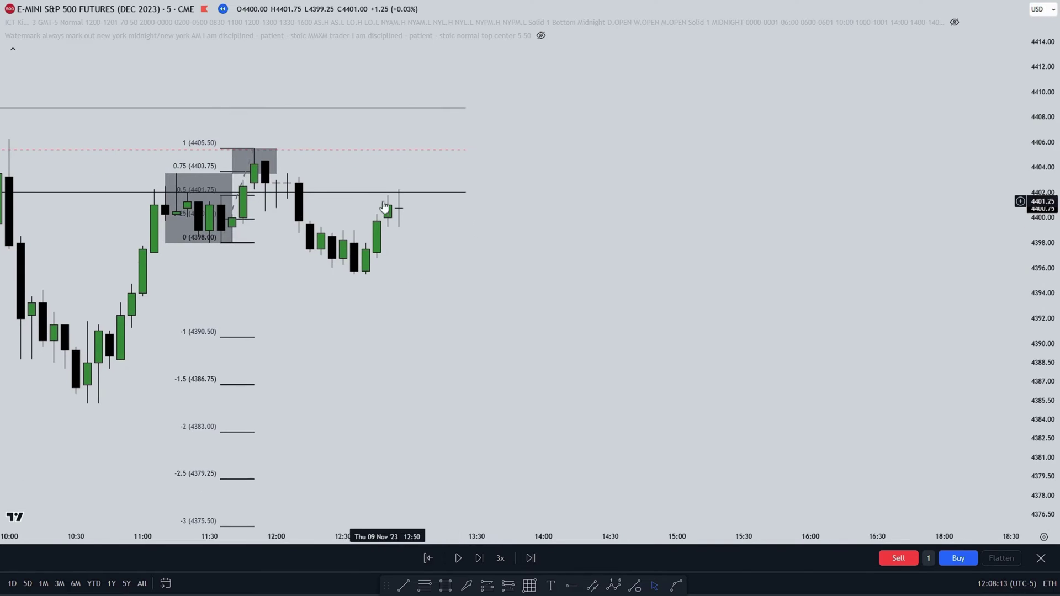
- Play the bar replay on to the 13:05 candle and compare the price move with the projection levels
left_click(461, 561)
left_click_drag(478, 372, 574, 338)
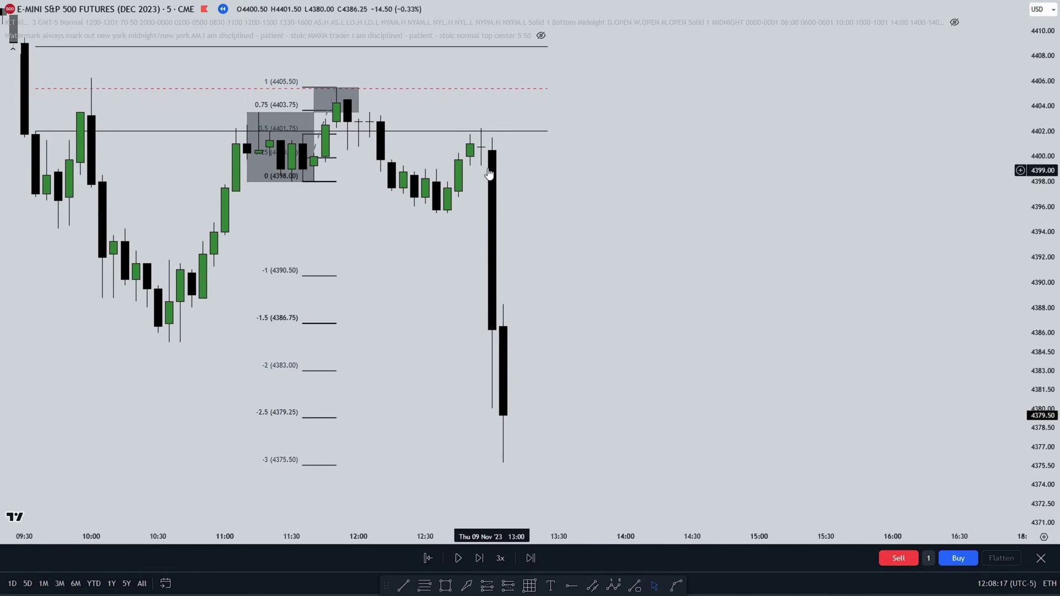
left_click_drag(395, 380, 429, 398)
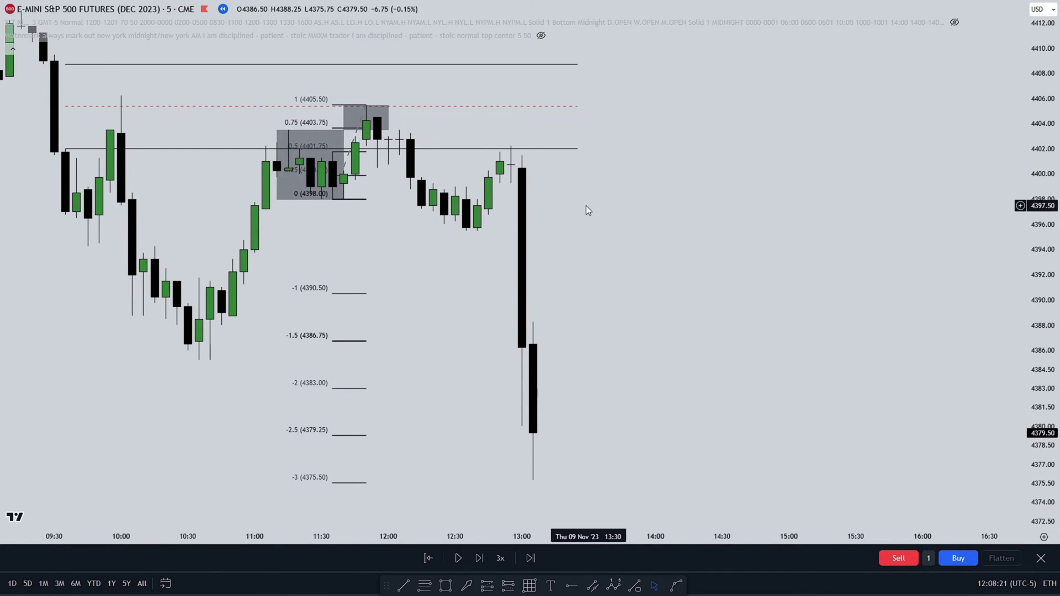
left_click_drag(444, 323, 440, 306)
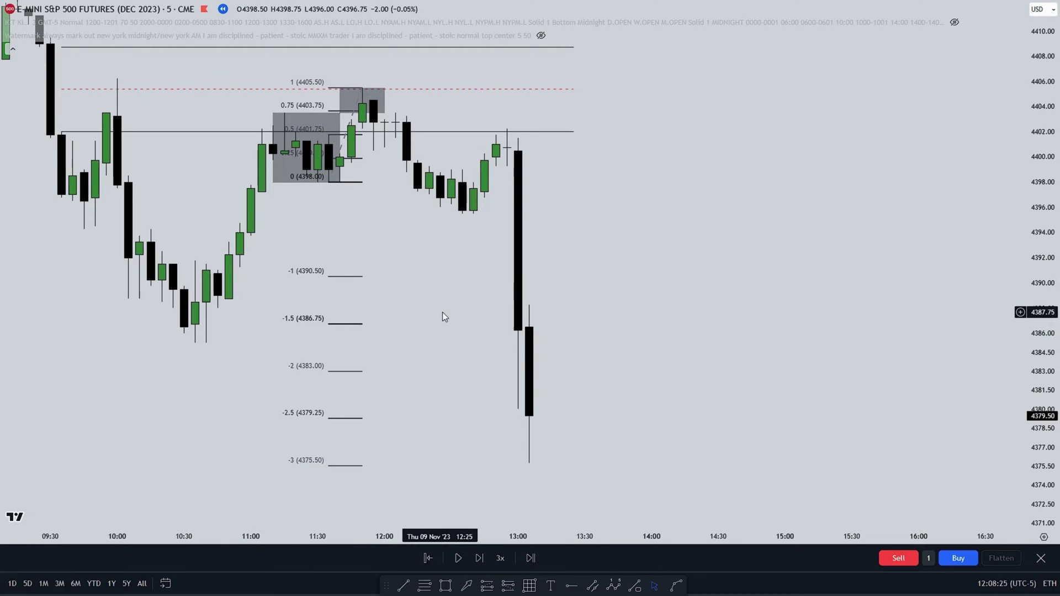
left_click_drag(455, 304, 454, 253)
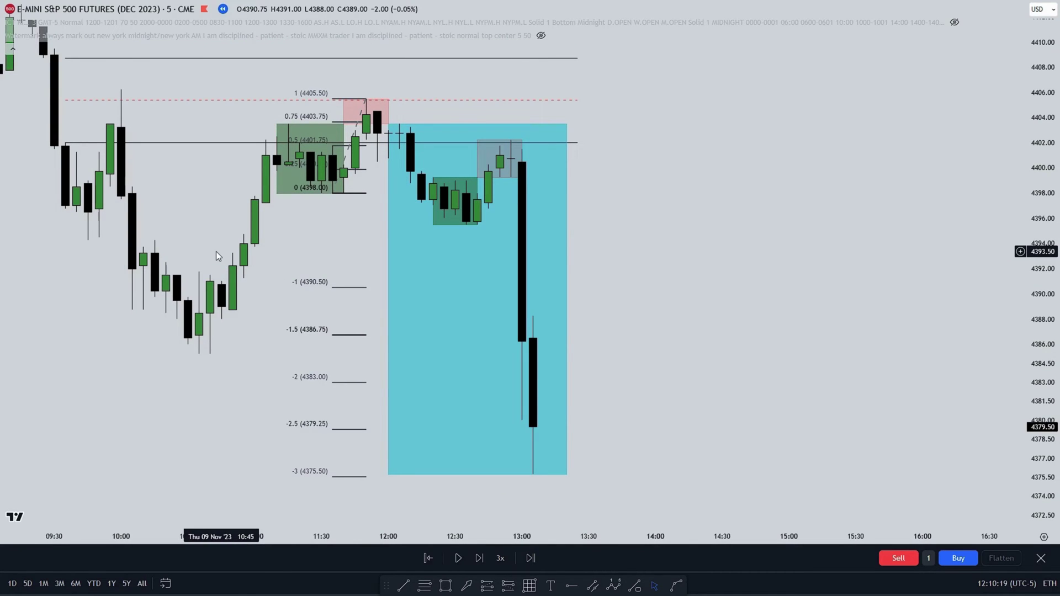
- Examine the coloured consolidation, manipulation and distribution boxes together with the Fib projection levels down to -3
left_click_drag(287, 243, 274, 238)
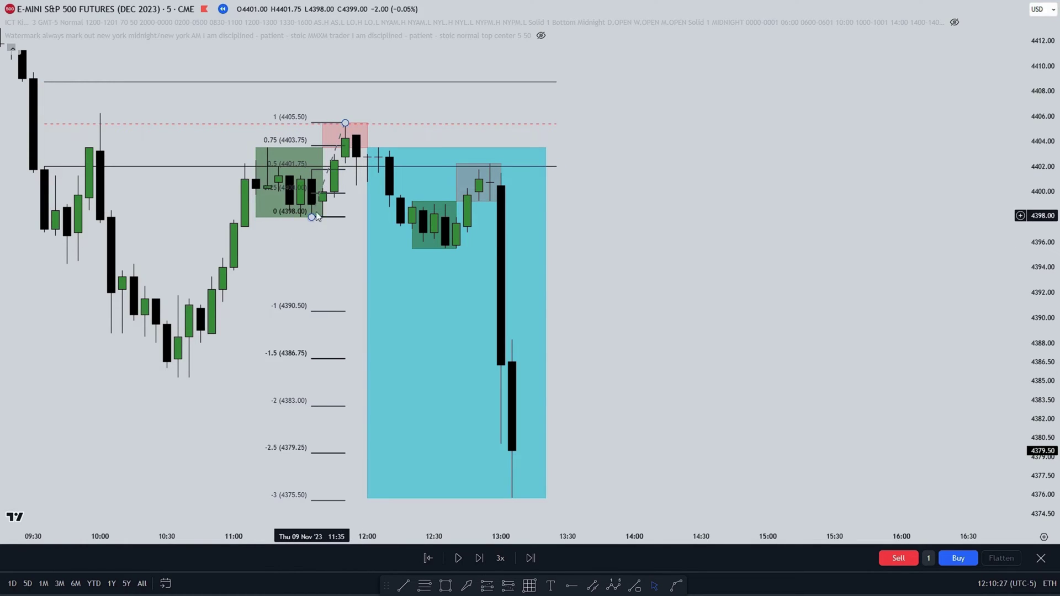
scroll(329, 243, "right", 4)
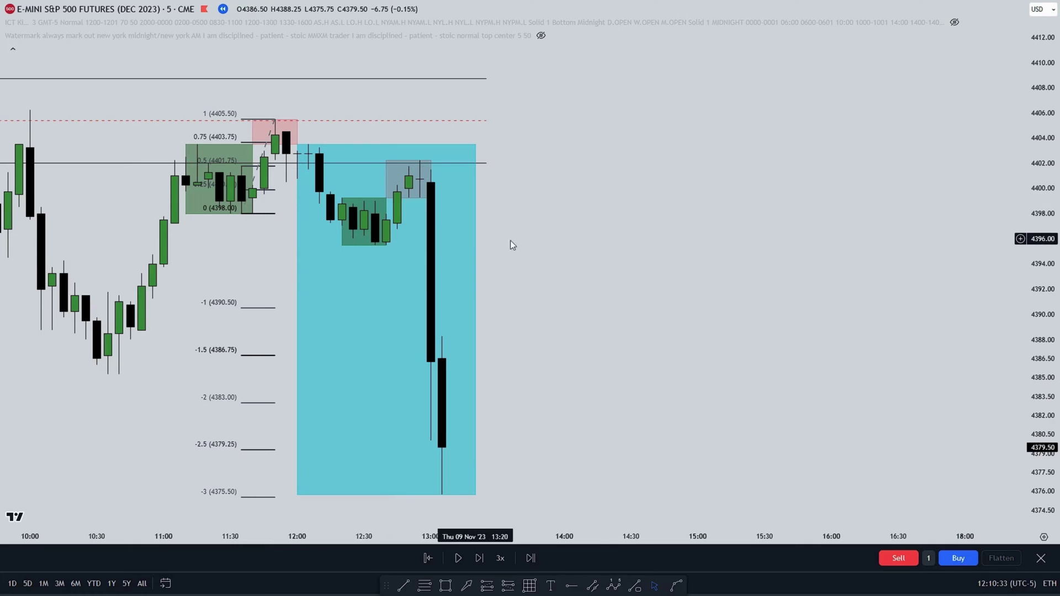
left_click_drag(482, 224, 473, 231)
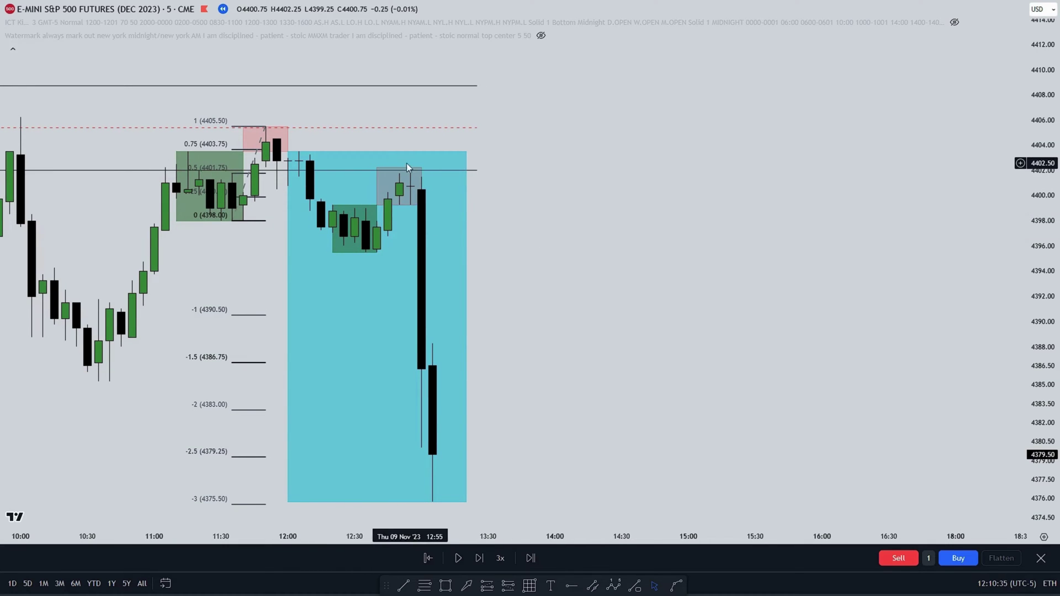
scroll(265, 163, "down", 3)
scroll(321, 158, "up", 3)
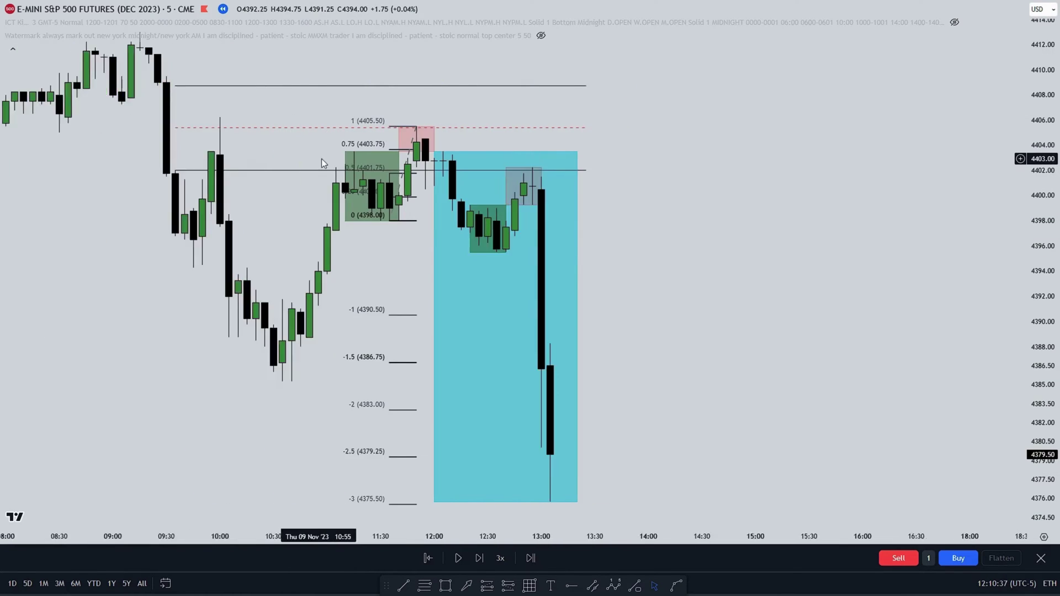
left_click_drag(578, 223, 622, 190)
scroll(604, 197, "up", 1)
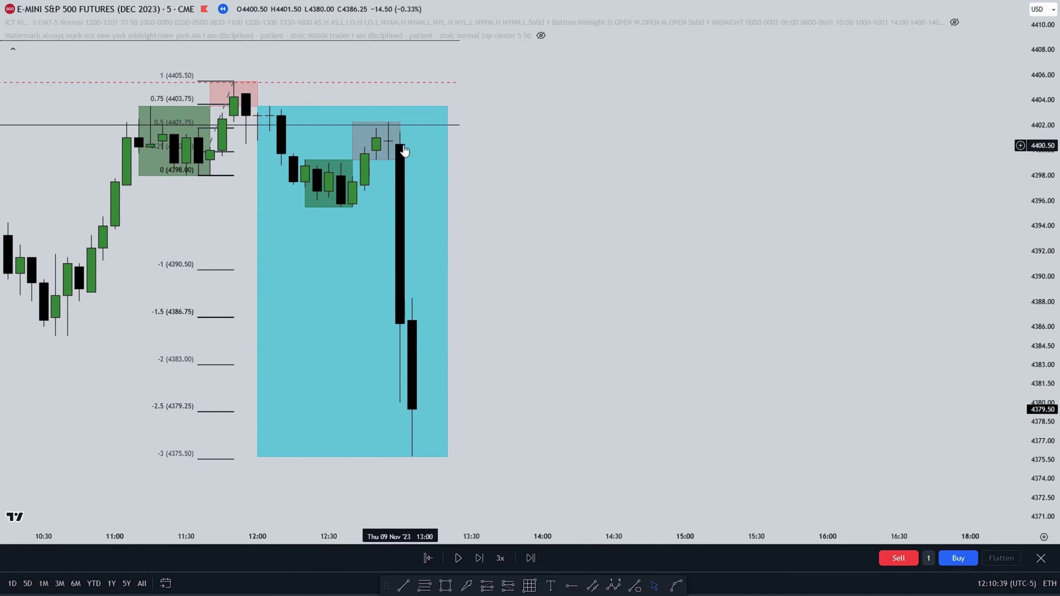
- Compare the price drop with the two Fib projections, examining their levels down to -4
left_click_drag(618, 353, 701, 289)
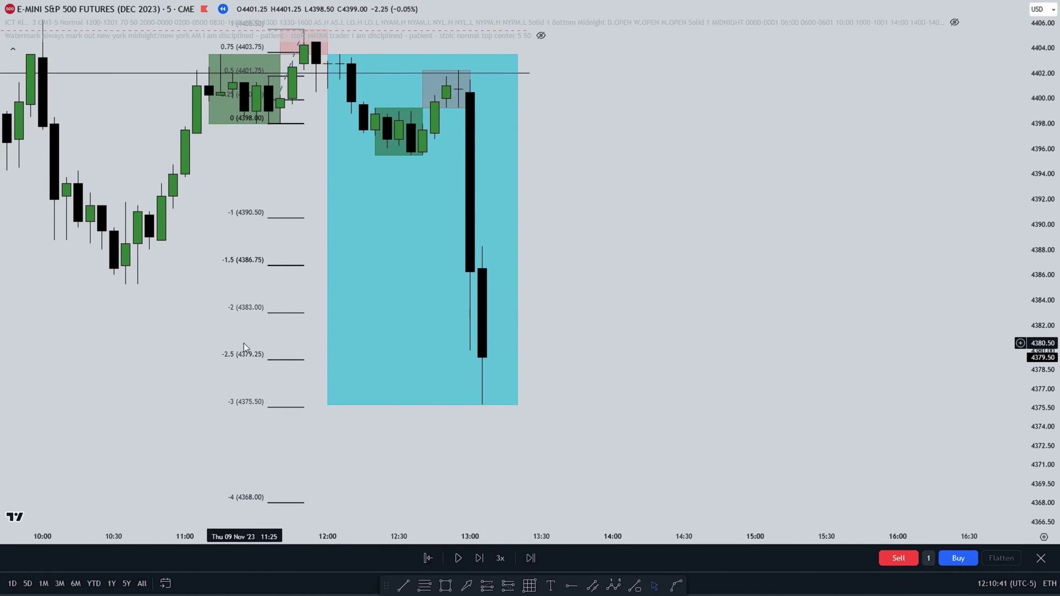
left_click_drag(202, 367, 178, 329)
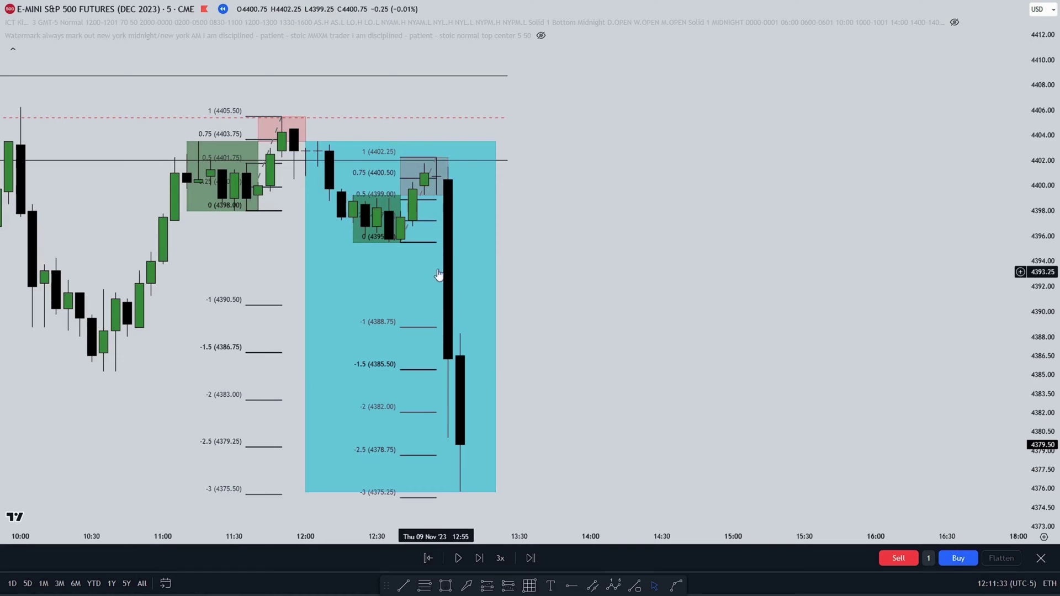
left_click(435, 161)
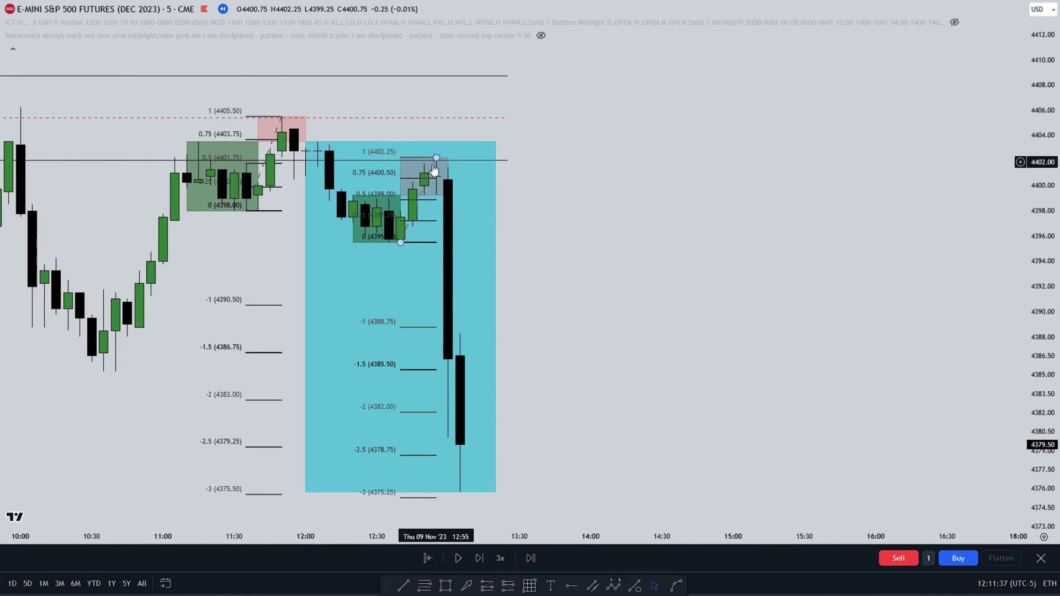
left_click_drag(694, 260, 686, 140)
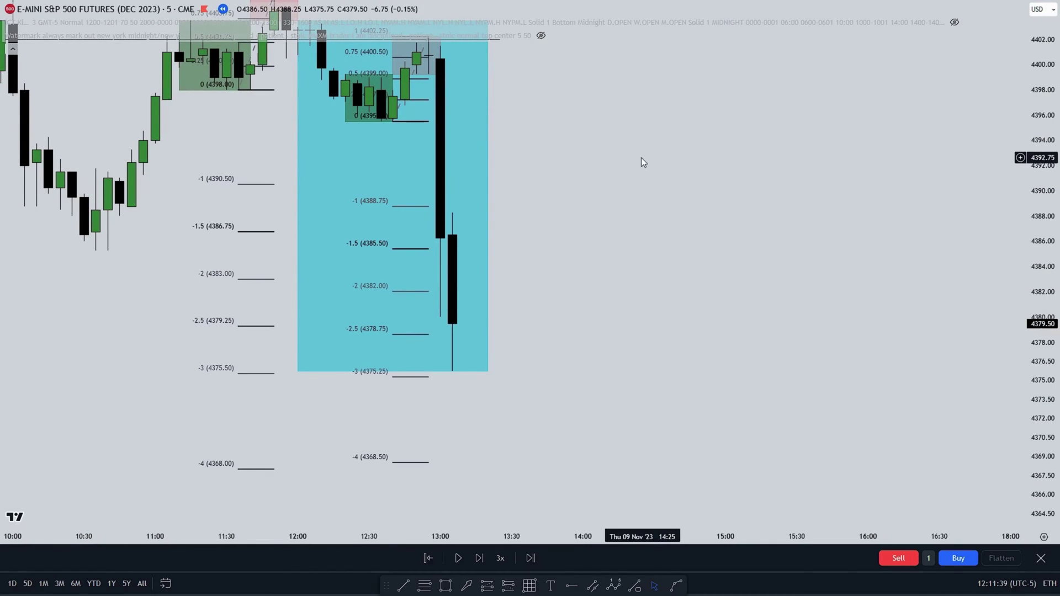
left_click_drag(599, 208, 604, 236)
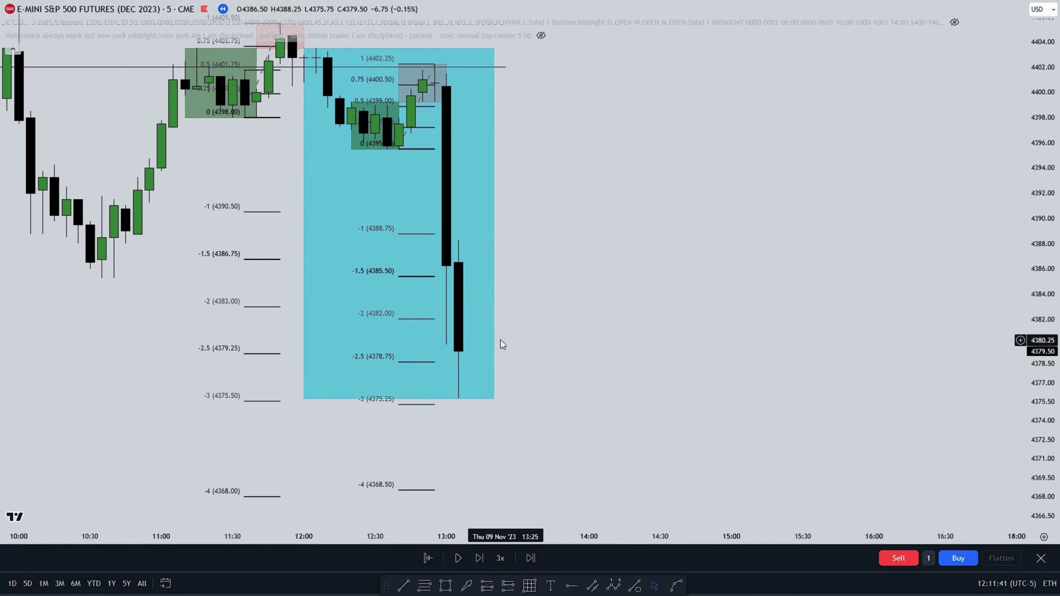
left_click_drag(251, 182, 180, 168)
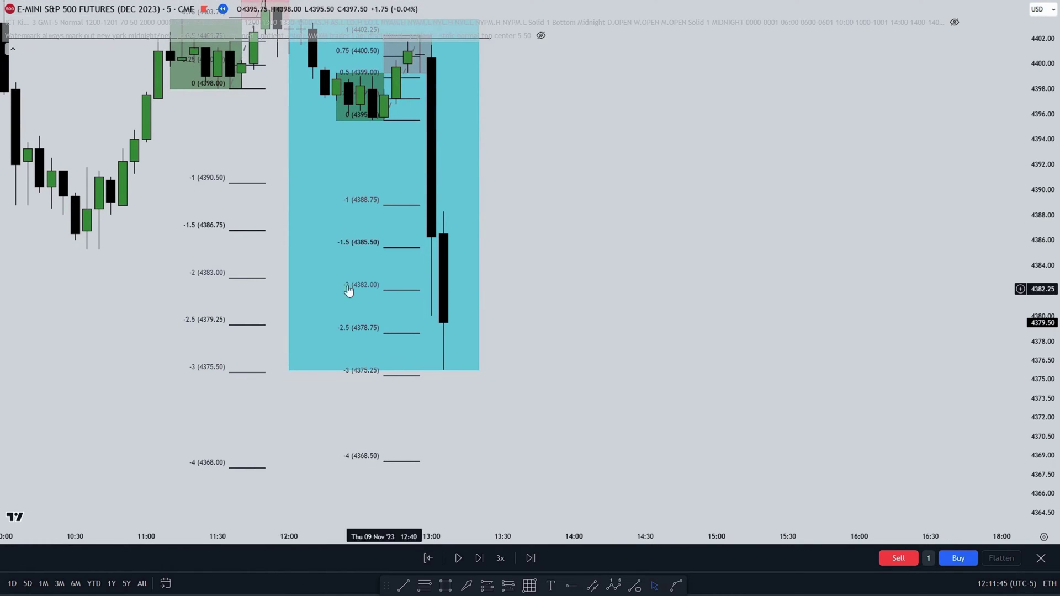
left_click_drag(675, 314, 669, 314)
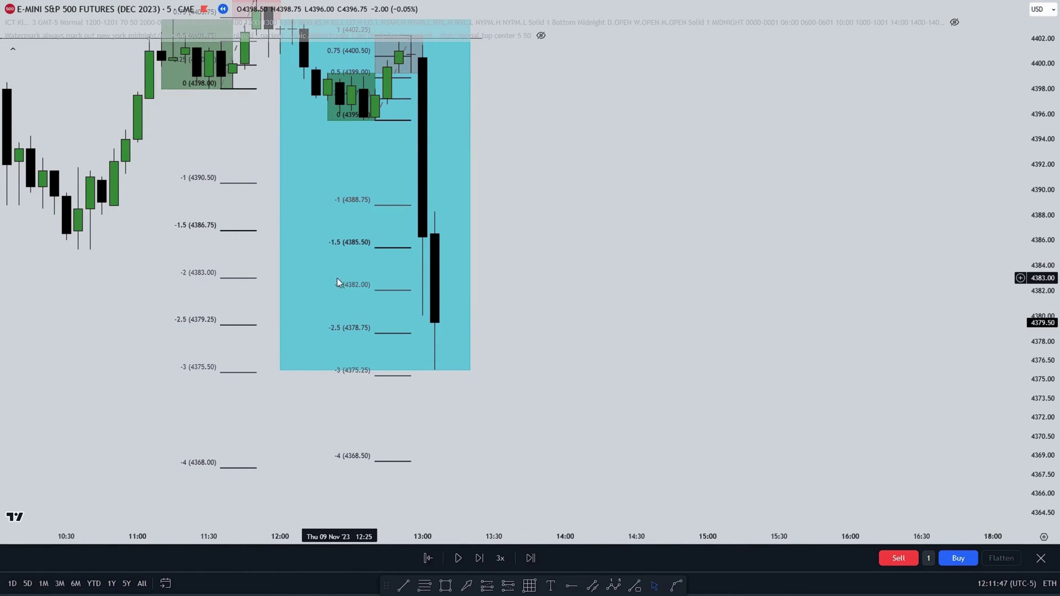
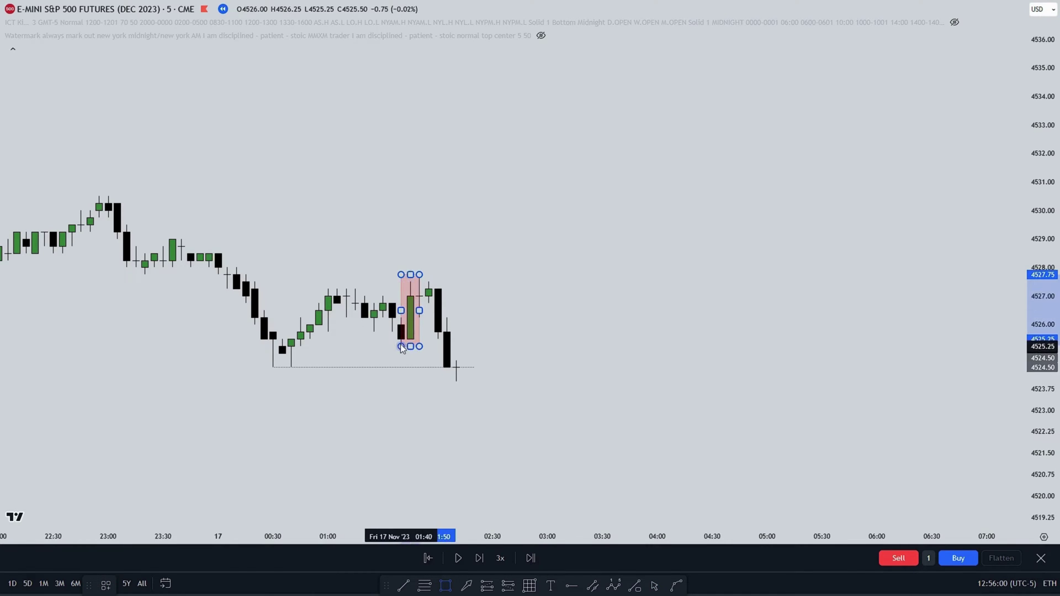
- Draw a rectangle over the consolidation from about 00:55 to 01:50, between 4527.75 and 4525.25
left_click(401, 346)
mouse_move(401, 310)
left_mouse_down()
mouse_move(318, 299)
mouse_move(267, 255)
mouse_move(196, 236)
left_mouse_up()
left_click_drag(348, 405, 423, 420)
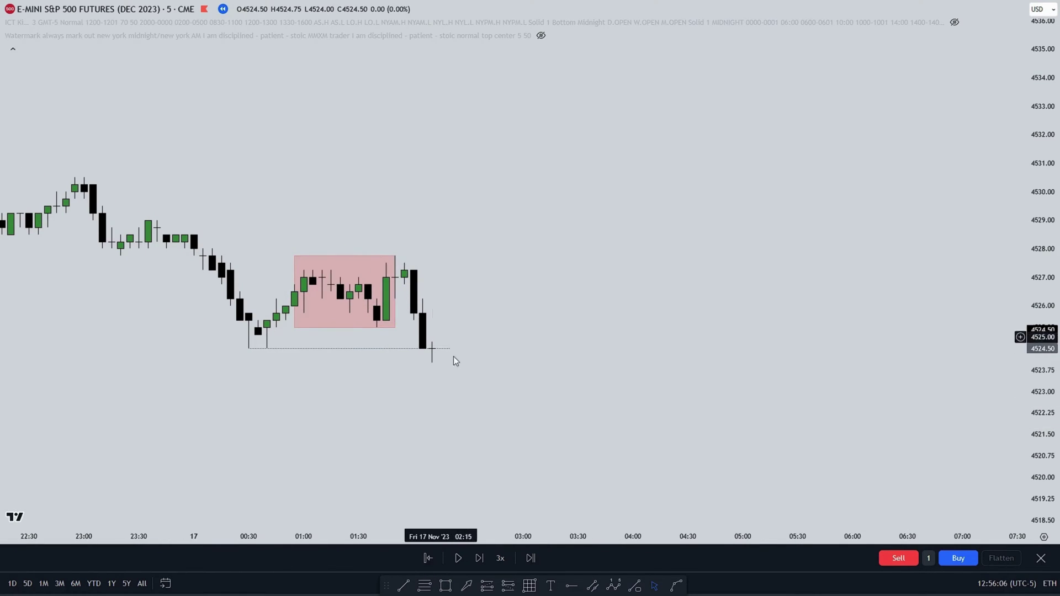
left_click_drag(360, 405, 399, 423)
scroll(400, 424, "down", 1)
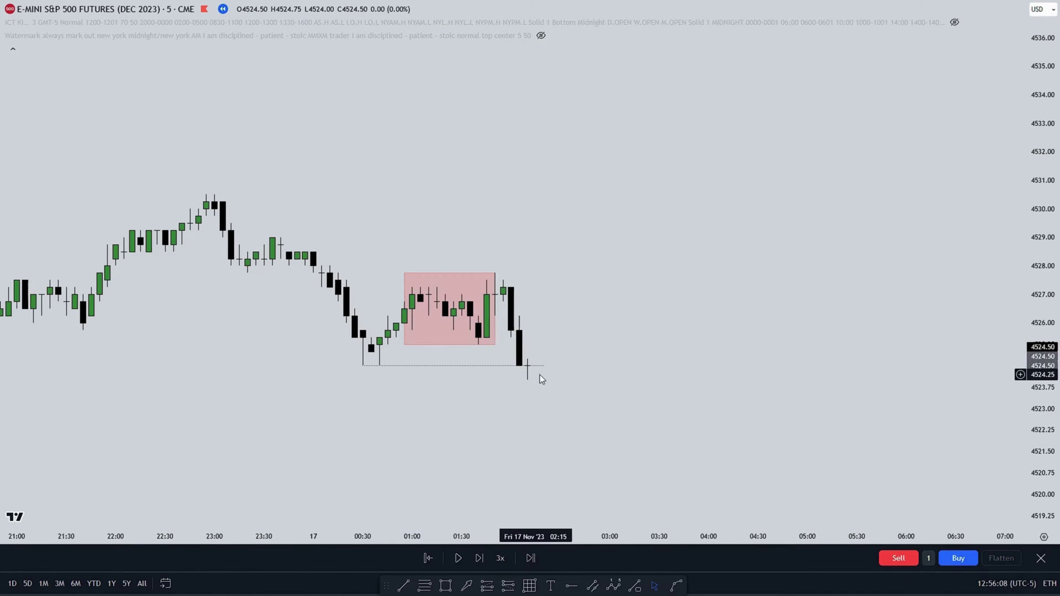
- Draw a red rectangle over the manipulation leg below the consolidation, about 01:55 to 02:20, between 4525.25 and 4524.00
scroll(464, 429, "up", 1)
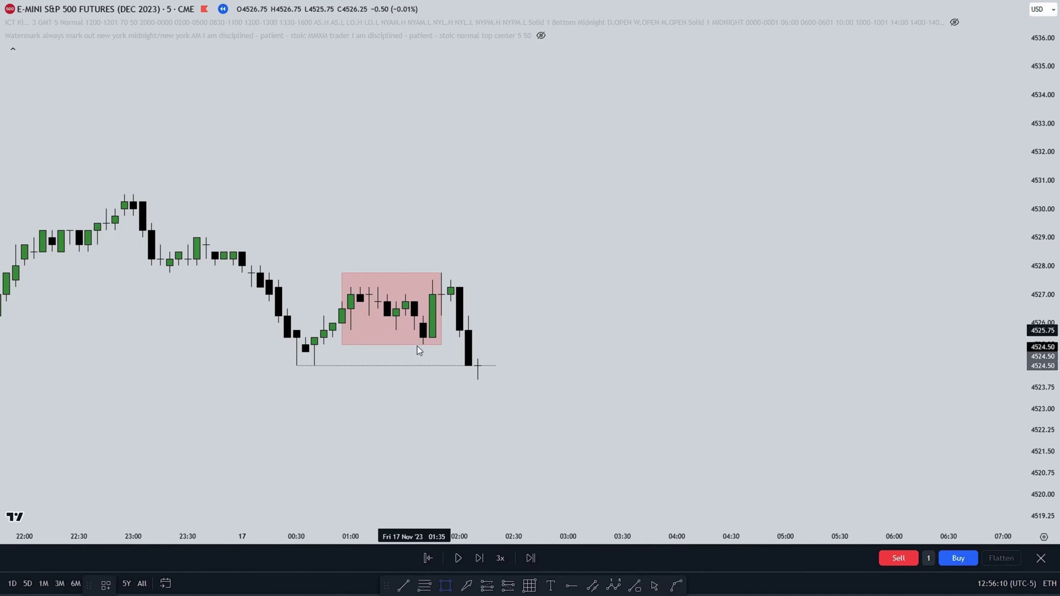
mouse_move(422, 345)
left_mouse_down()
mouse_move(456, 350)
mouse_move(478, 380)
left_mouse_up()
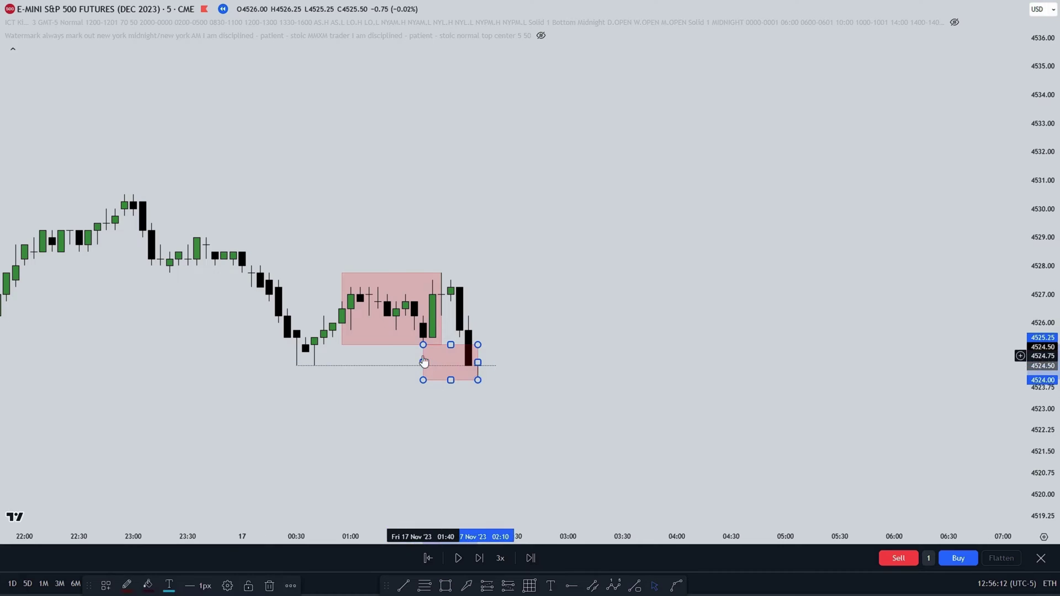
left_click_drag(423, 362, 497, 362)
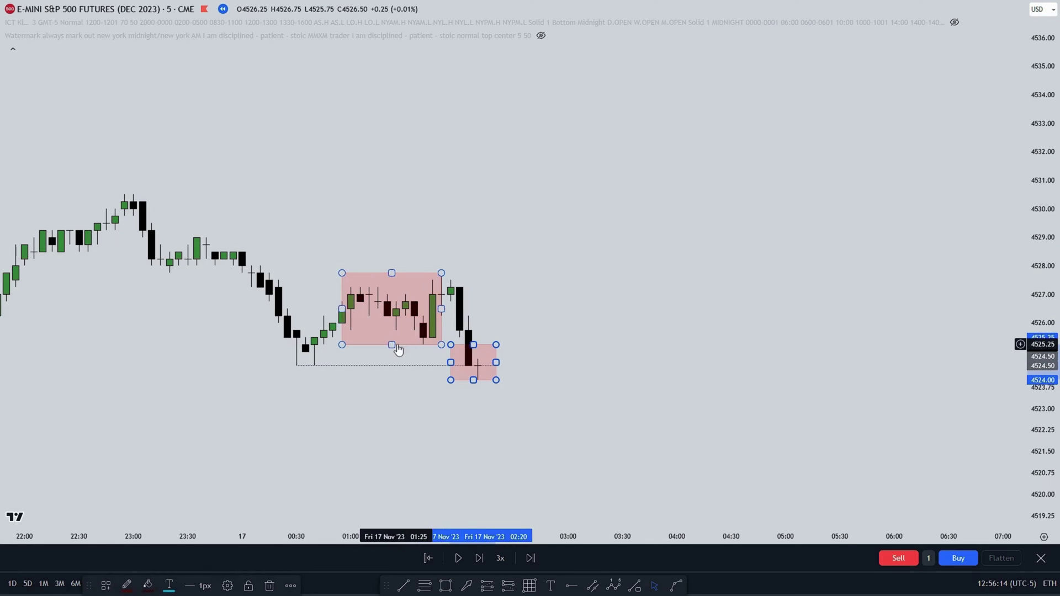
- Recolour the consolidation rectangle green
left_click(398, 344)
right_click(398, 347)
mouse_move(436, 343)
left_click(552, 389)
left_click_drag(592, 389, 569, 403)
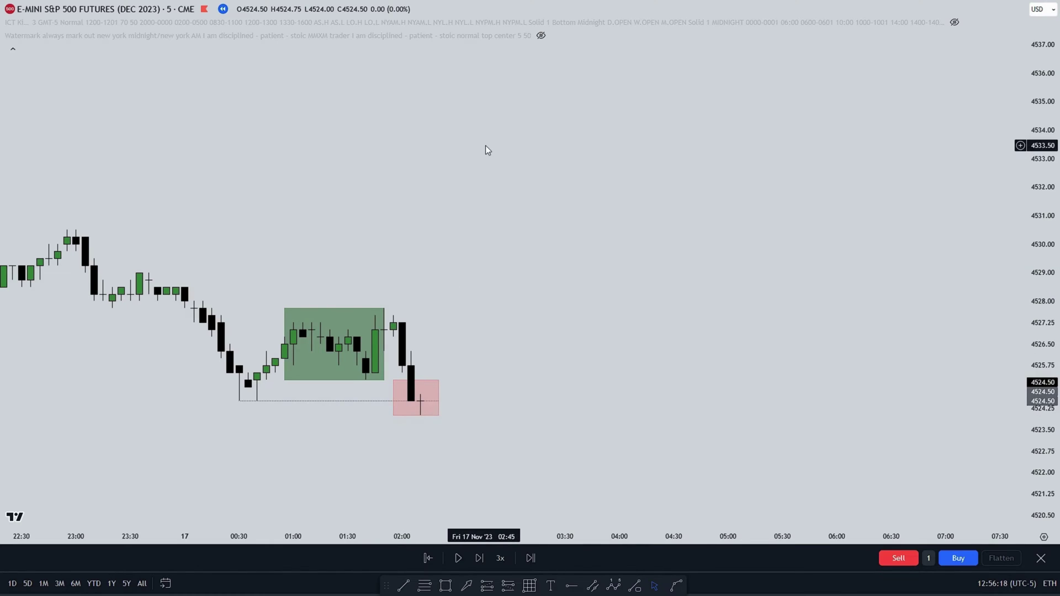
- Draw a Fib Retracement from the 02:10 low at 4524.00 to the 01:55 high at 4527.50 and view its upward projections
left_click_drag(356, 468, 325, 446)
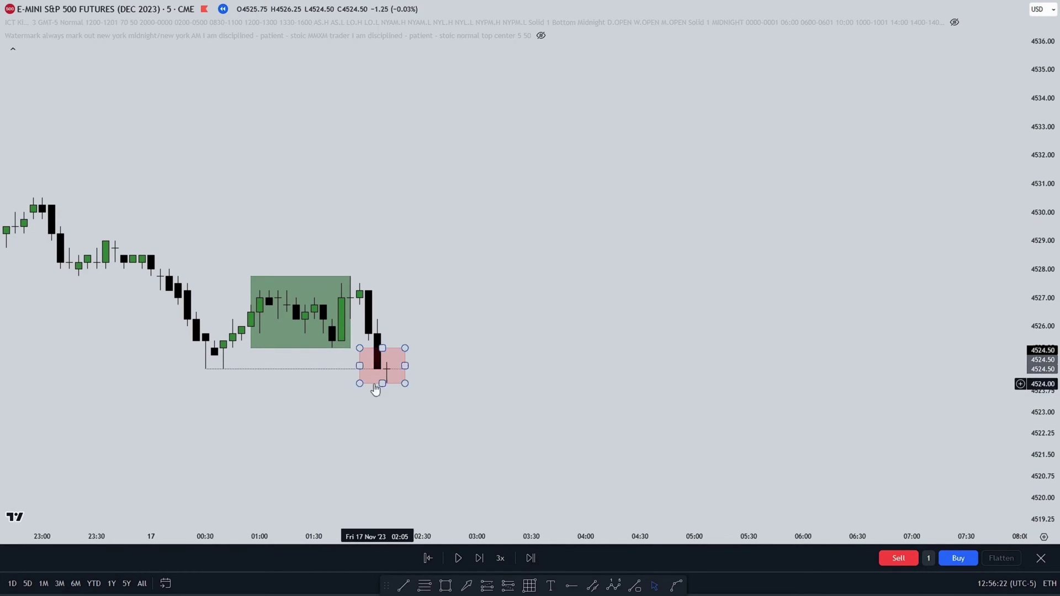
left_click_drag(483, 499, 484, 512)
left_click(425, 582)
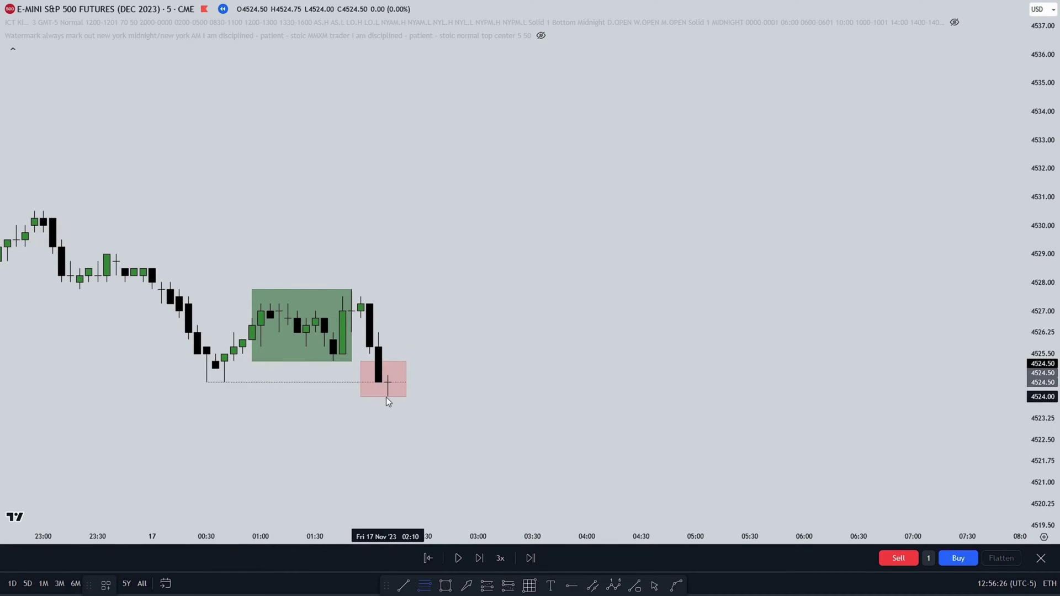
scroll(470, 139, "up", 1)
scroll(407, 382, "down", 1)
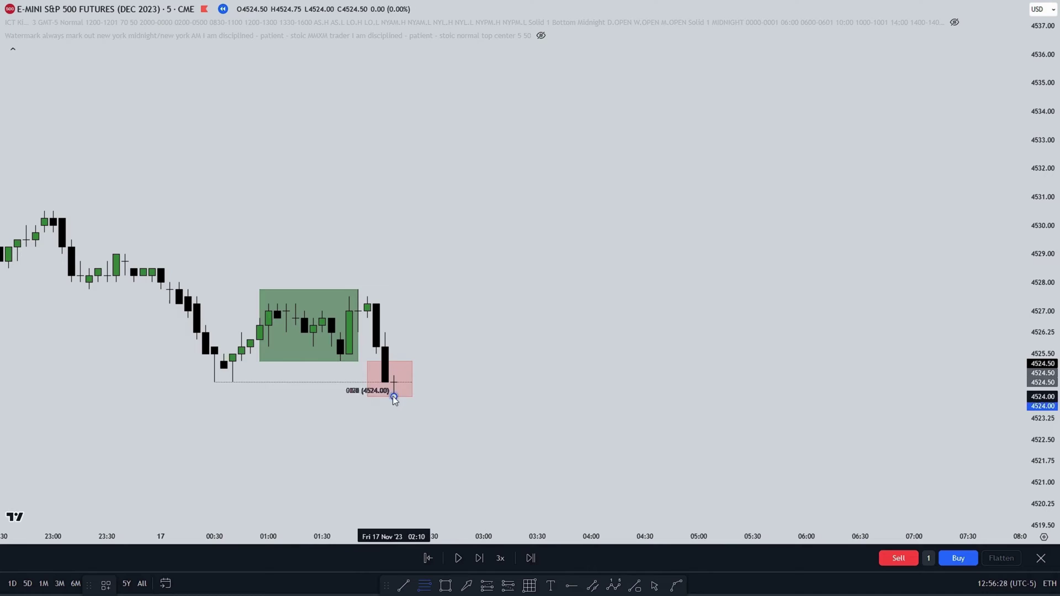
left_click_drag(394, 398, 367, 296)
mouse_move(489, 257)
left_mouse_down()
mouse_move(510, 323)
mouse_move(504, 343)
left_mouse_up()
scroll(500, 325, "down", 3)
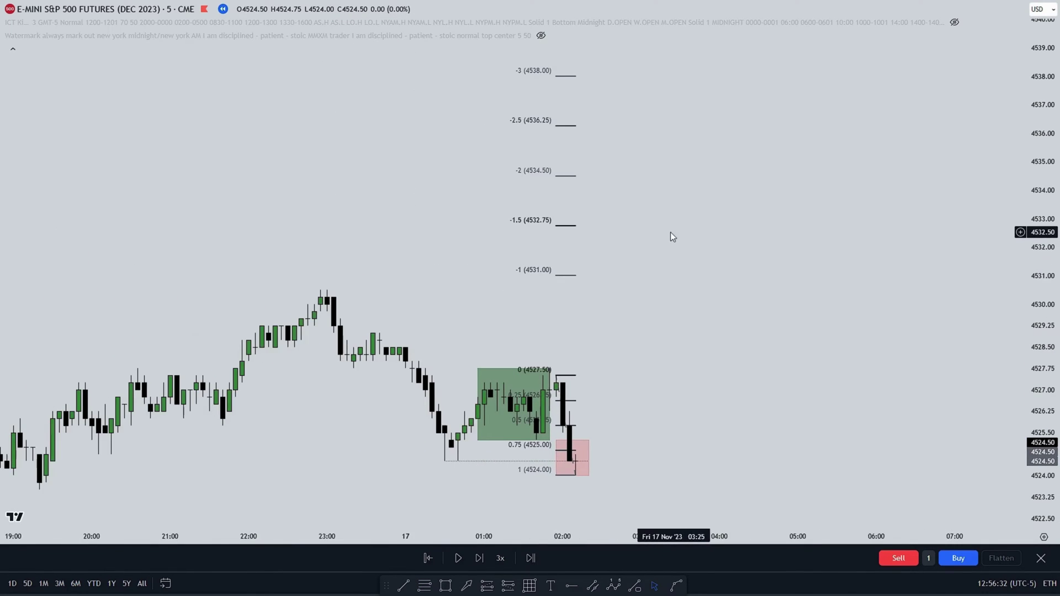
left_click_drag(671, 232, 650, 236)
scroll(633, 296, "up", 3)
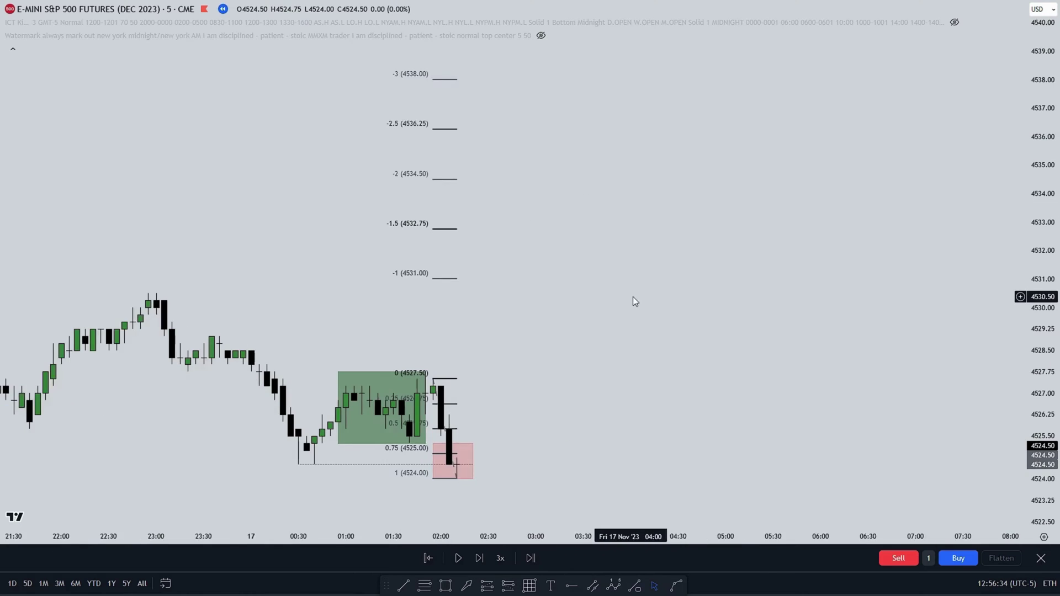
left_click_drag(592, 316, 610, 275)
scroll(613, 269, "up", 1)
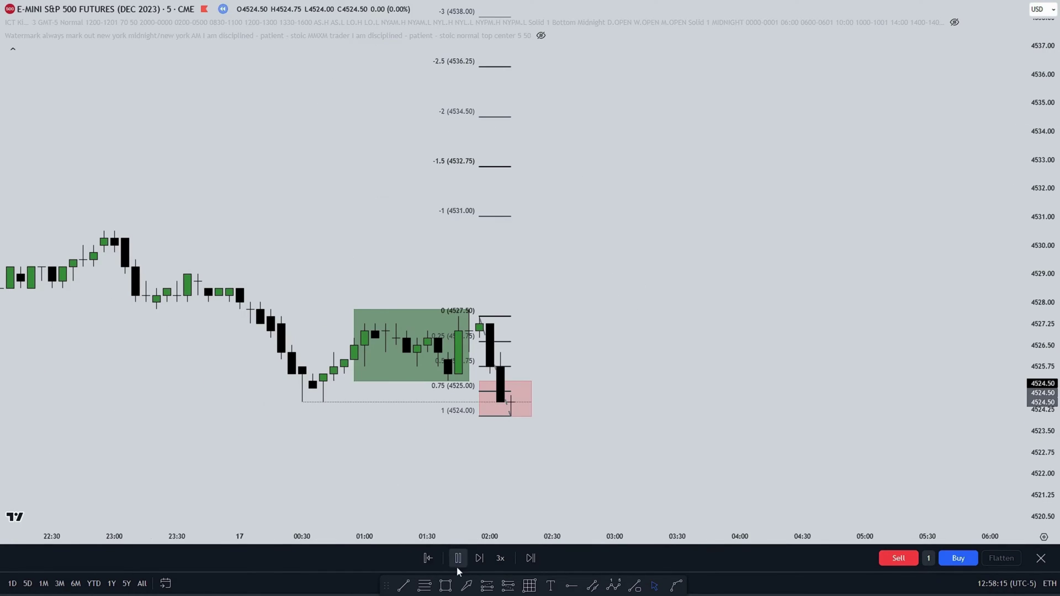
- Play the bar replay from the 02:10 candle to the 03:40 candle and compare the rise with the Fib projections
left_click(457, 564)
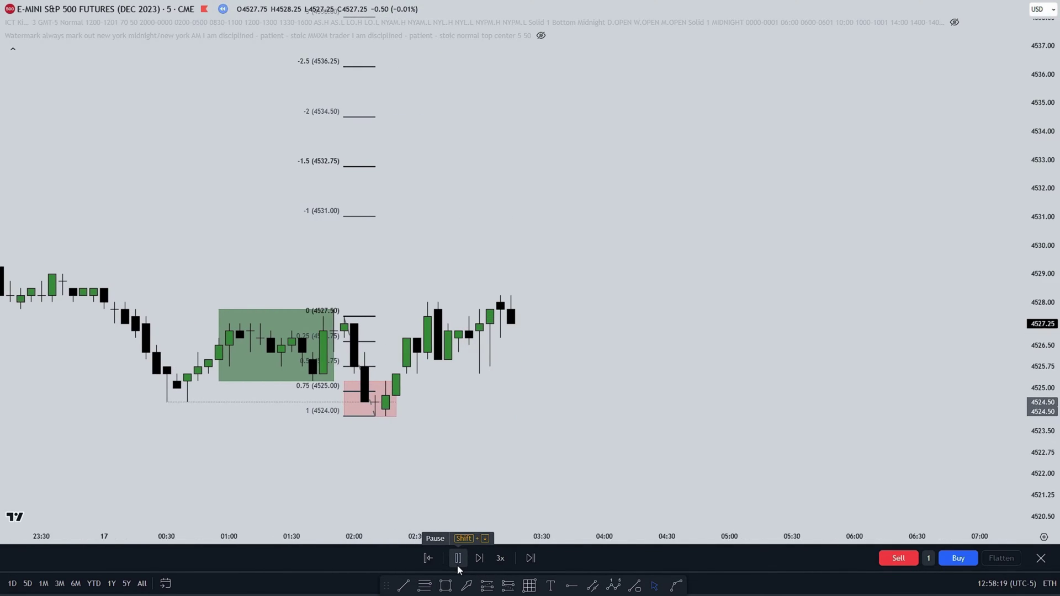
left_click(458, 565)
left_click_drag(499, 400, 473, 450)
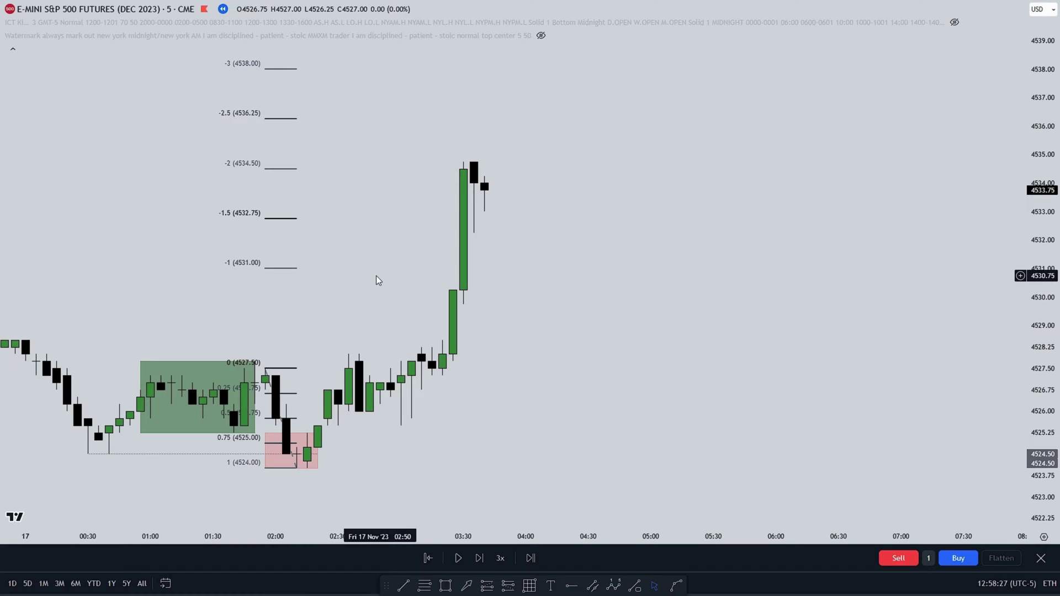
left_click_drag(376, 275, 371, 288)
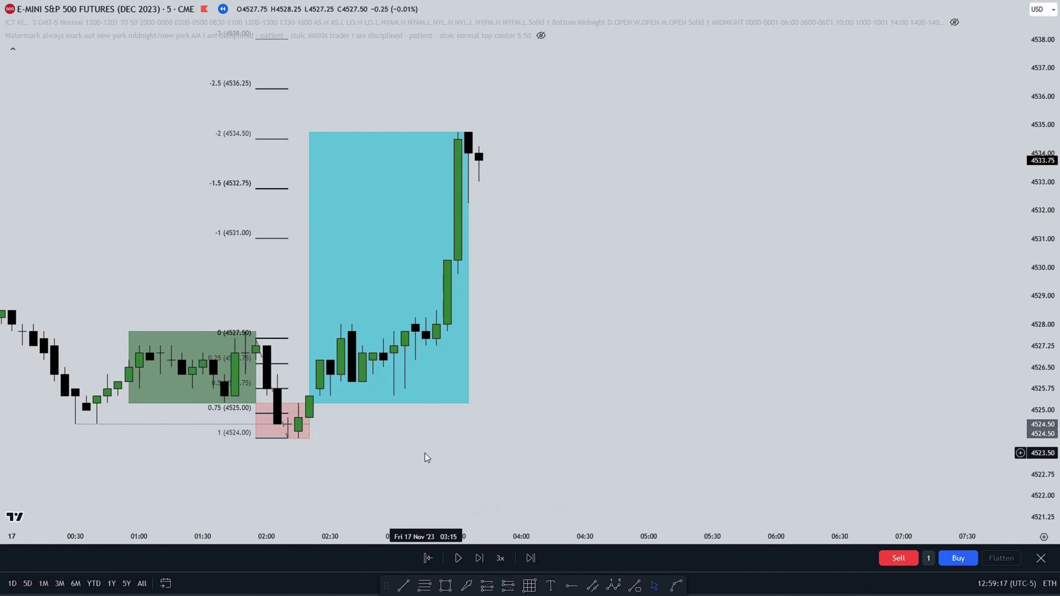
left_click_drag(425, 453, 480, 454)
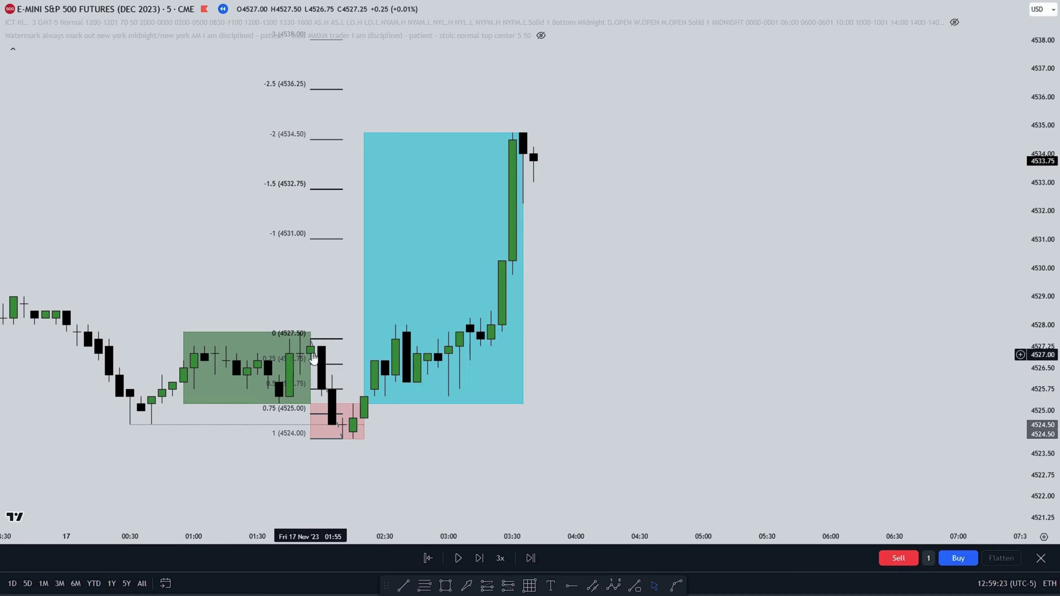
left_click(342, 441)
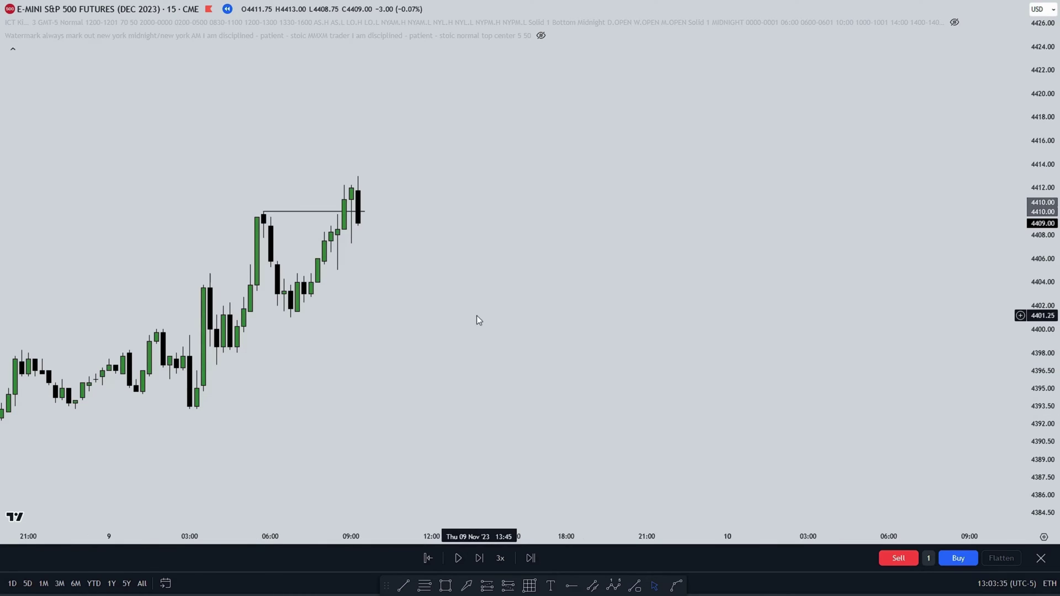
- On the 15-minute chart, draw a Fib Retracement from the 09:15 high at 4413.00 to the 06:45 low at 4401.00
scroll(468, 310, "up", 3)
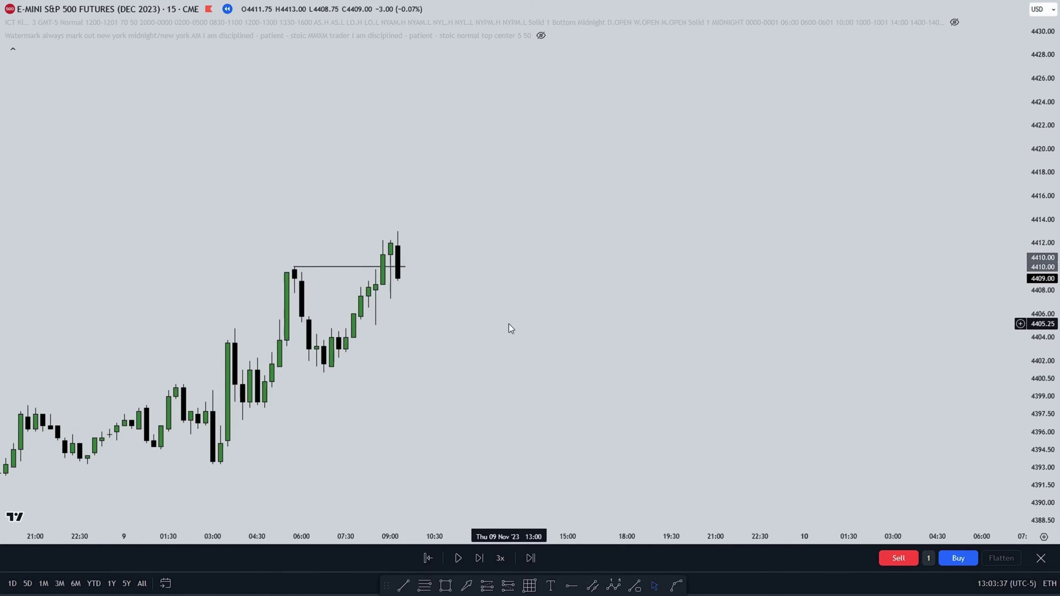
left_click(277, 246)
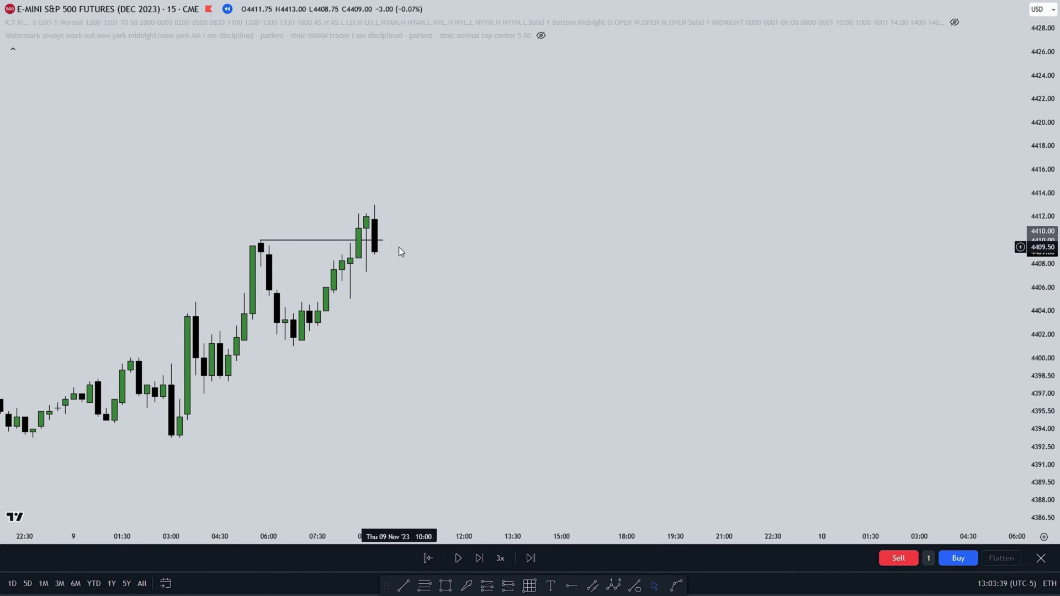
left_click_drag(519, 291, 536, 285)
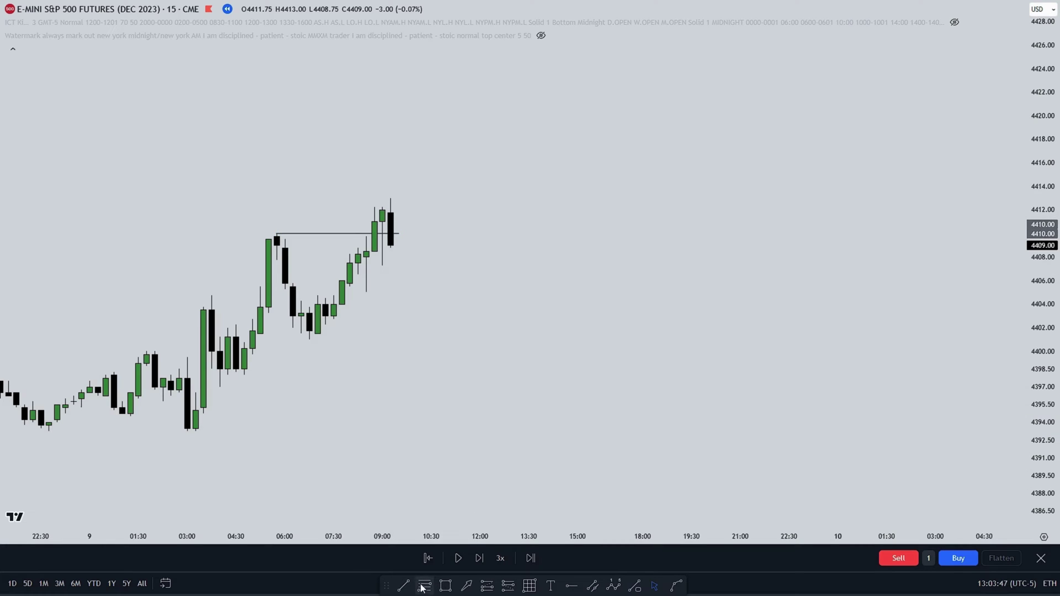
left_click(390, 197)
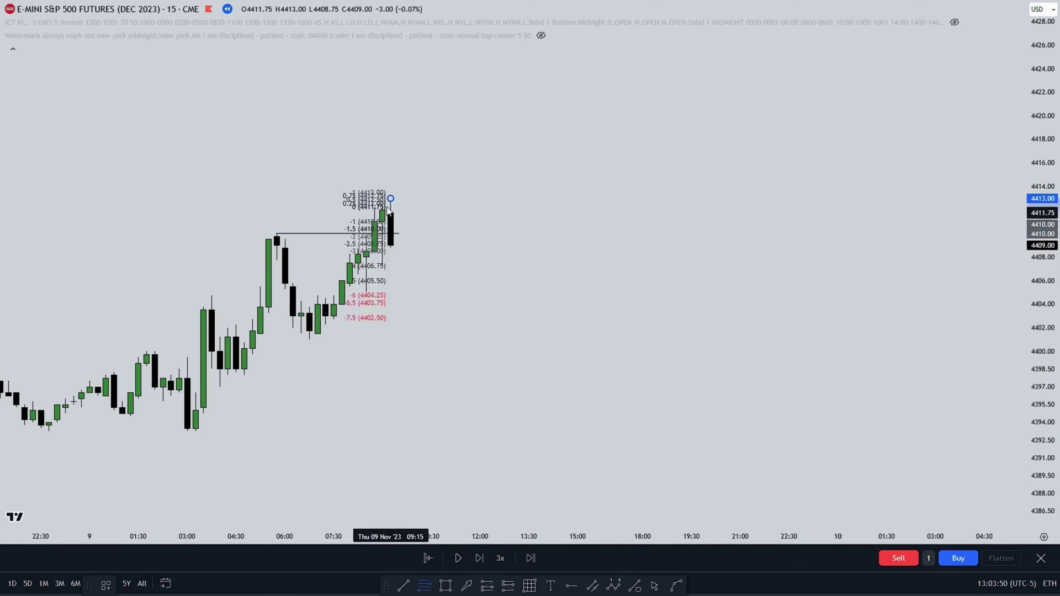
left_click(308, 340)
mouse_move(493, 377)
left_mouse_down()
mouse_move(472, 307)
mouse_move(485, 241)
mouse_move(476, 300)
left_mouse_up()
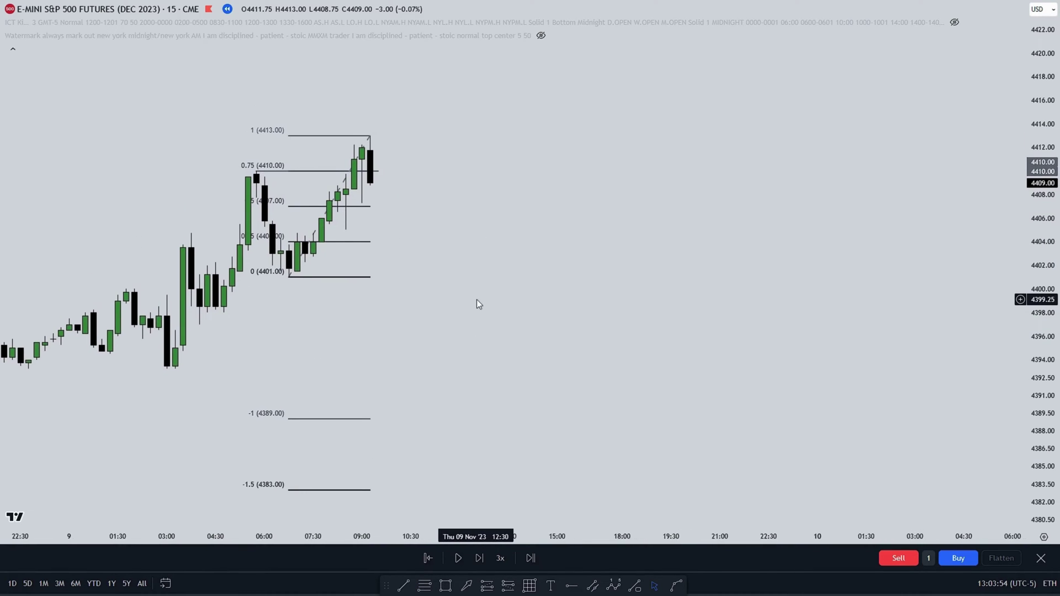
- Play the bar replay up to the 10:00 candle and compare the drop with the -1 projection level
left_click(458, 556)
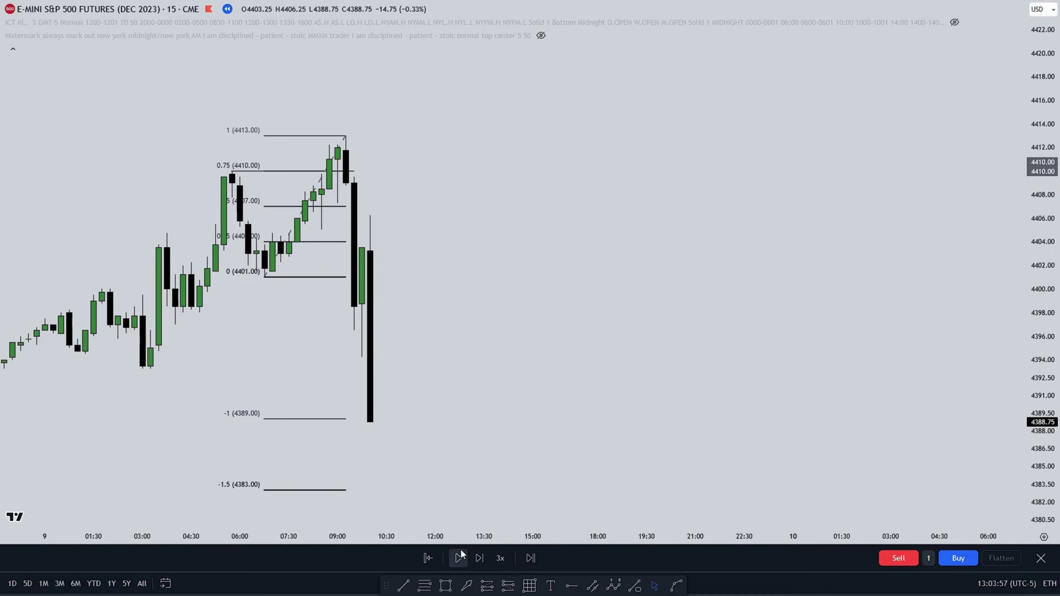
left_click_drag(434, 418, 454, 373)
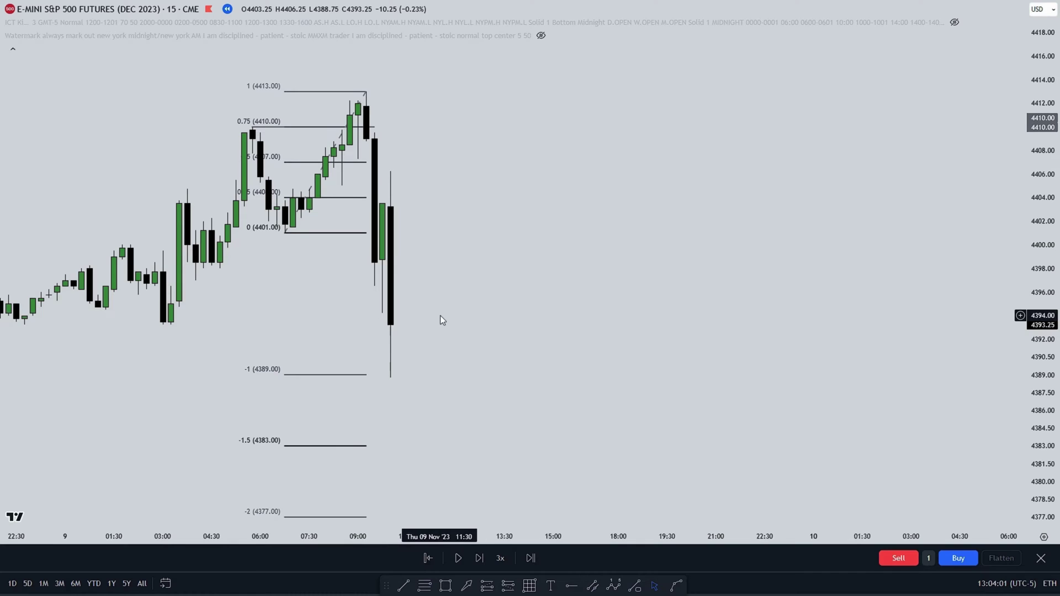
- Draw a teal rectangle from the 09:15 candle to 20:00, between 4408.75 and 4403.50, over the price gap
left_click_drag(441, 317, 423, 341)
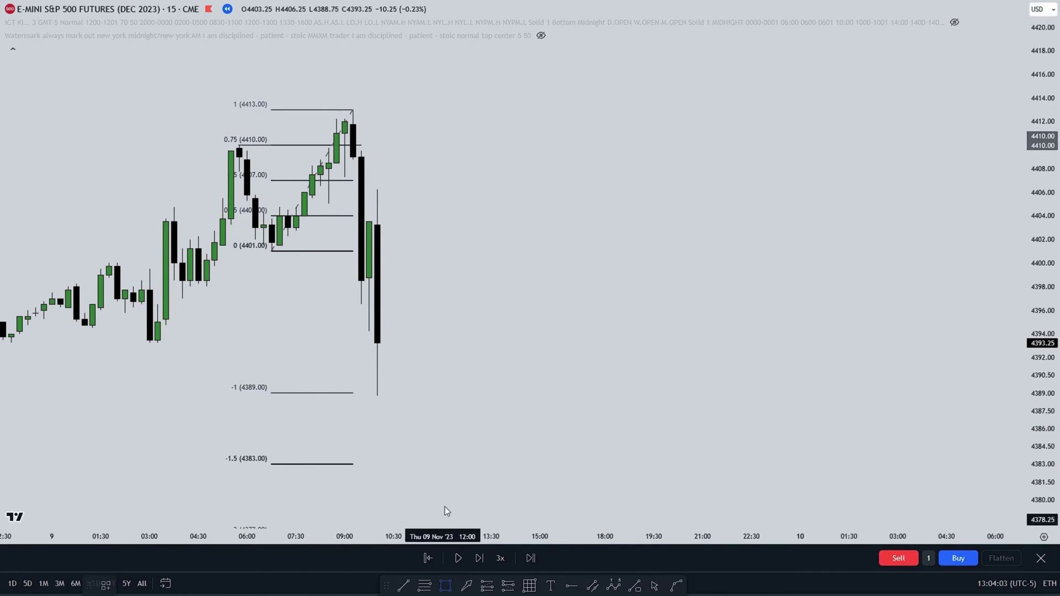
mouse_move(353, 160)
left_mouse_down()
mouse_move(367, 221)
mouse_move(575, 193)
mouse_move(671, 202)
left_mouse_up()
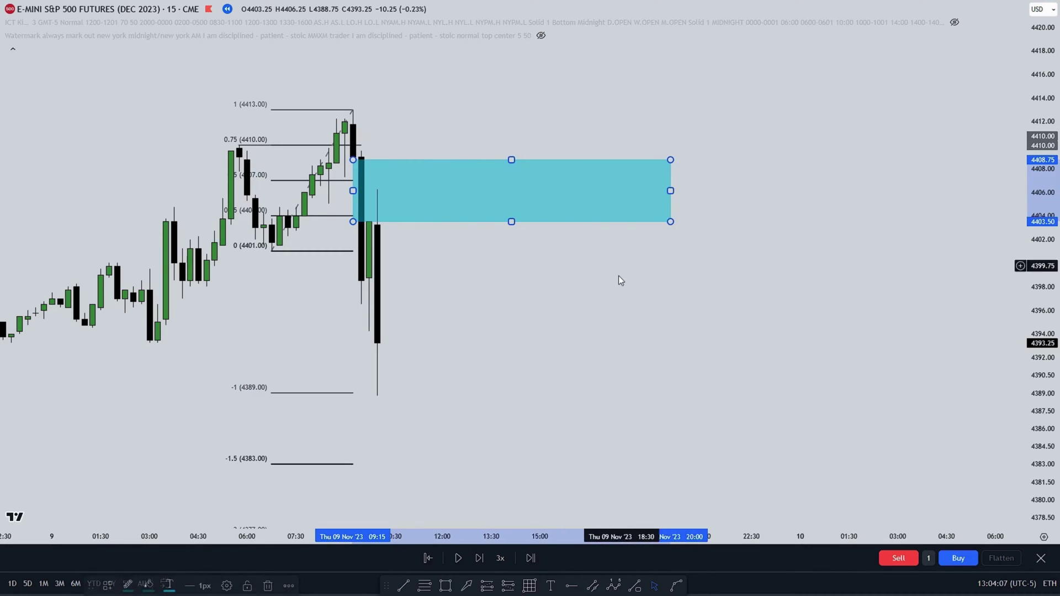
left_click_drag(540, 347, 530, 321)
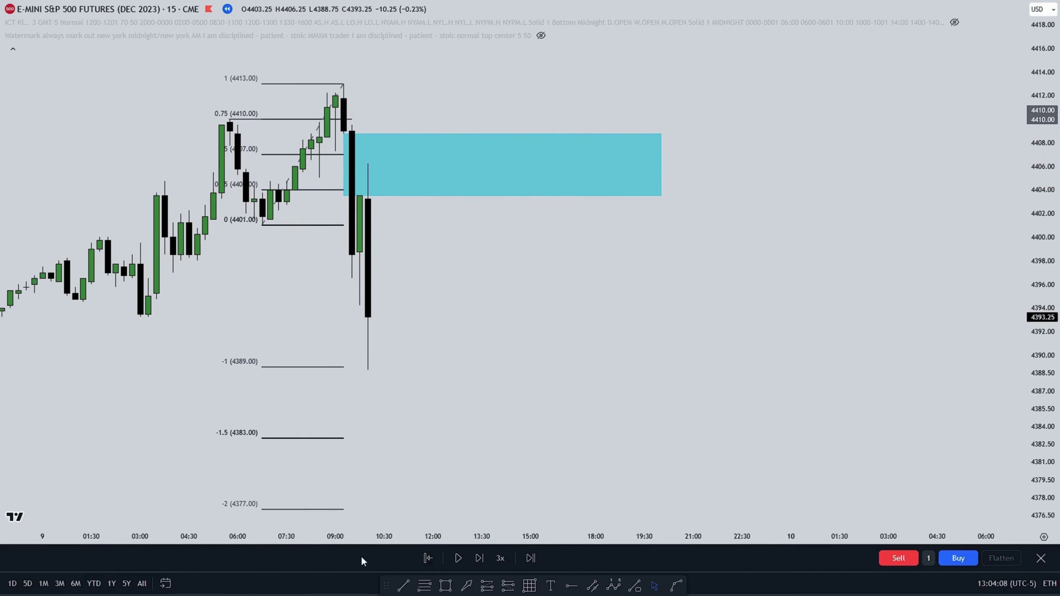
- Play the bar replay from the 10:00 candle to the 11:30 candle and compare the rebound with the teal rectangle
left_click(457, 558)
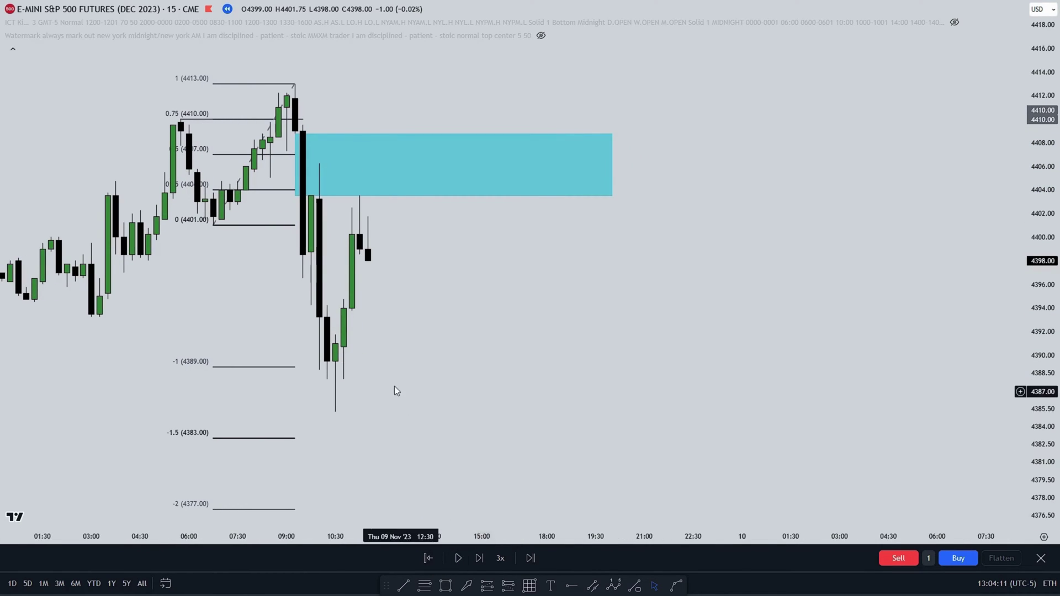
left_click_drag(371, 241, 433, 285)
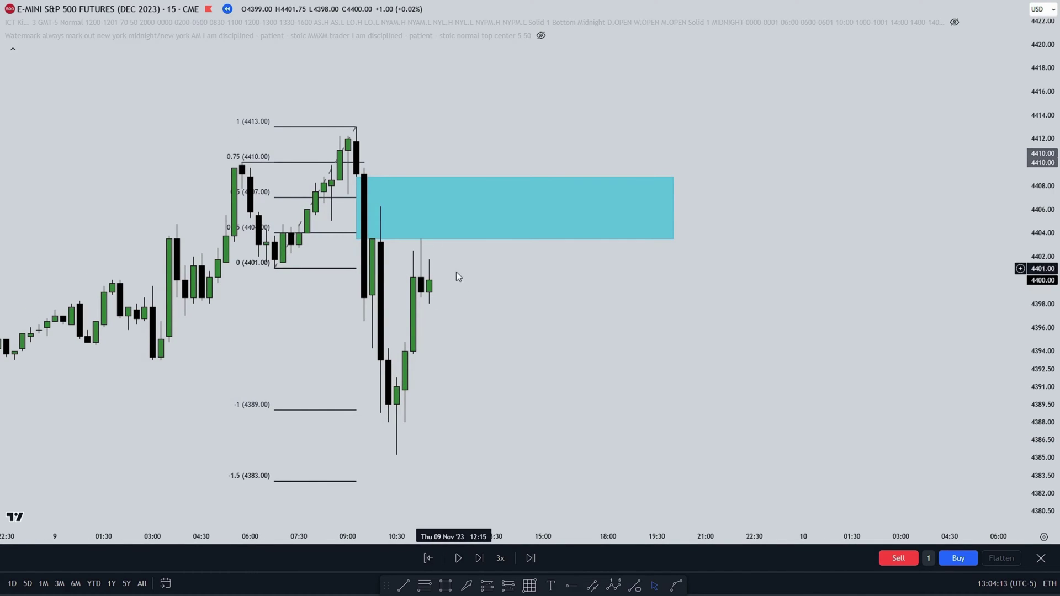
left_click_drag(498, 325, 488, 403)
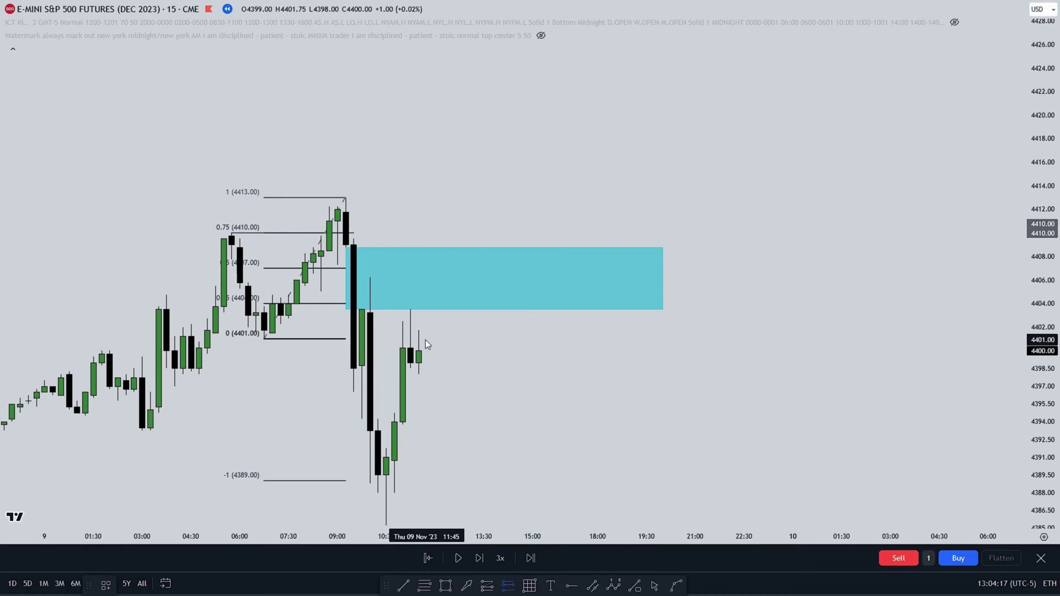
- Place a short position from the 11:15 high at 4403.50 with its stop at 4413.00 and target at 4377.25
left_click(410, 310)
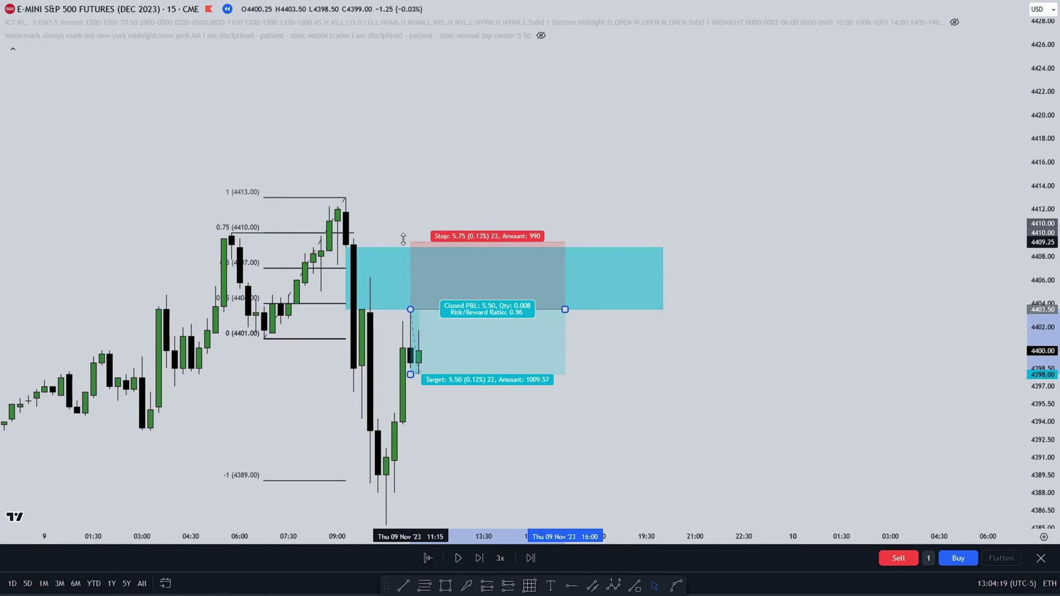
left_click_drag(702, 435, 590, 275)
scroll(644, 333, "down", 3)
scroll(588, 274, "down", 1)
left_click_drag(536, 183, 459, 429)
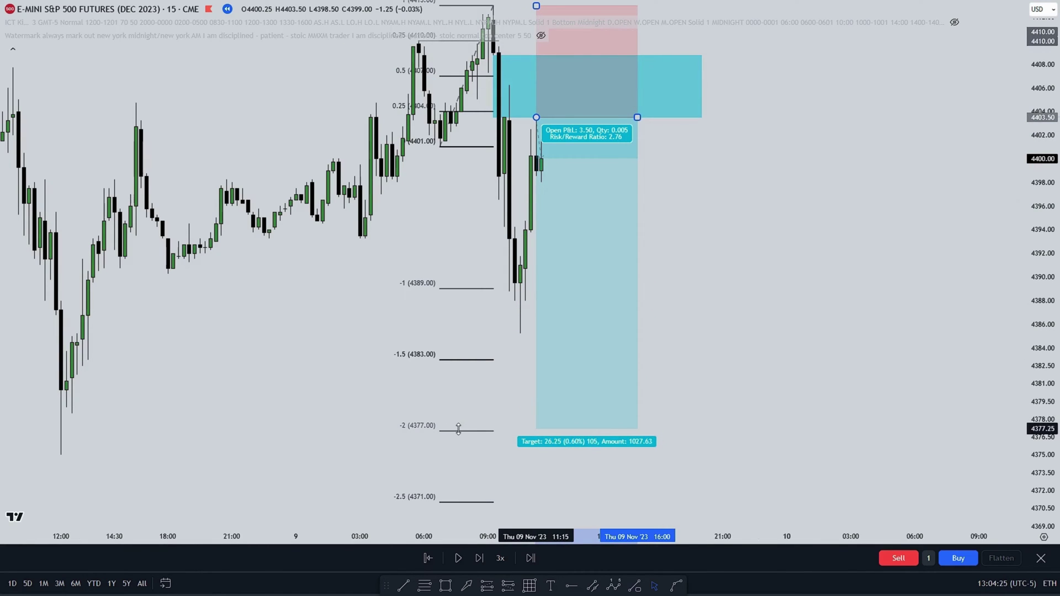
- Draw a horizontal trend line at 4375.00 from the 8 November 12:00 low to 13:00 on 9 November
left_click_drag(273, 376, 310, 317)
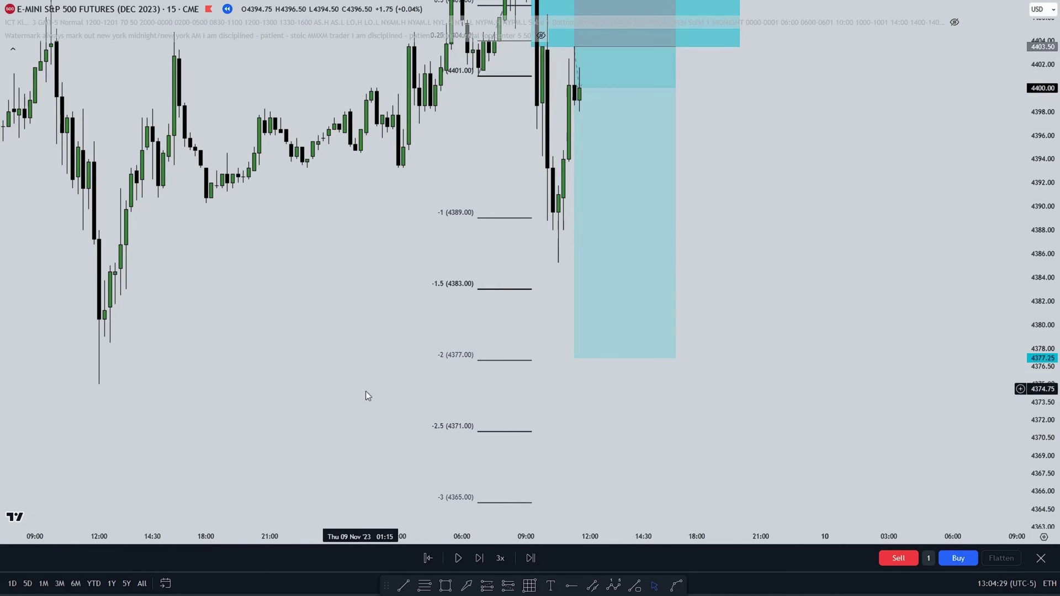
left_click(98, 385)
left_click(610, 417)
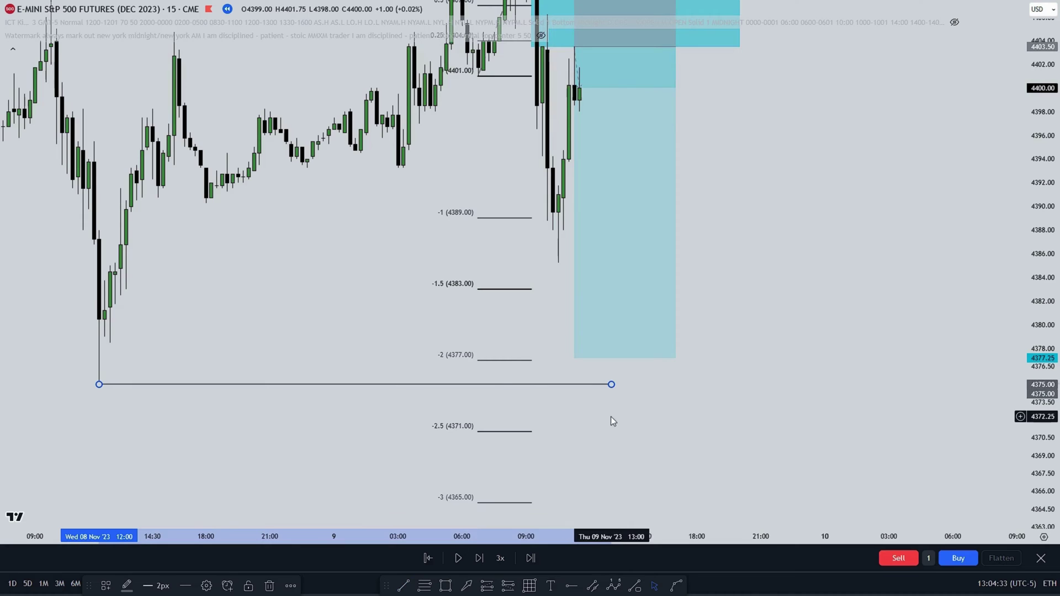
- Play the bar replay up to the 14:15 candle and compare the drop with the short target, the trend line and the lower projections
left_click_drag(544, 320, 514, 499)
scroll(399, 344, "up", 2)
left_click_drag(668, 324, 695, 303)
scroll(722, 336, "up", 1)
left_click(459, 564)
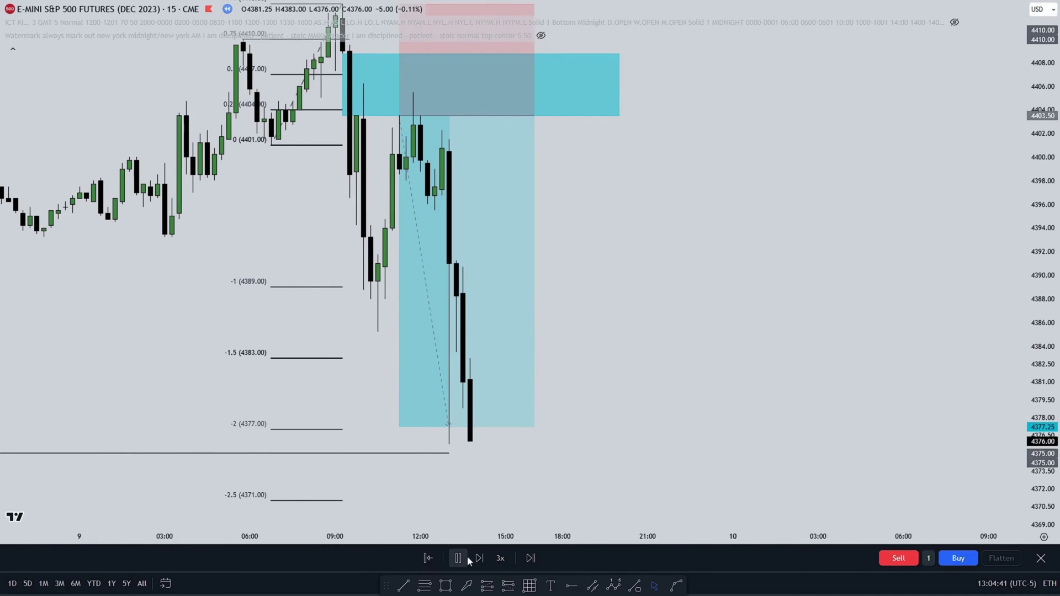
left_click(463, 560)
left_click_drag(640, 394, 659, 320)
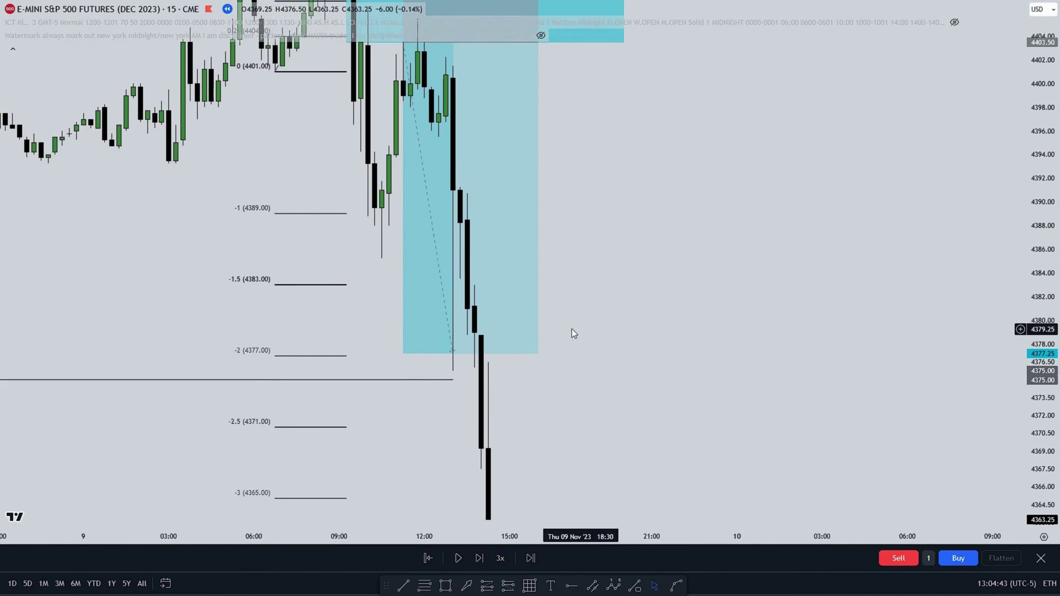
left_click_drag(660, 413, 661, 363)
left_click_drag(580, 373, 566, 353)
scroll(563, 352, "down", 4)
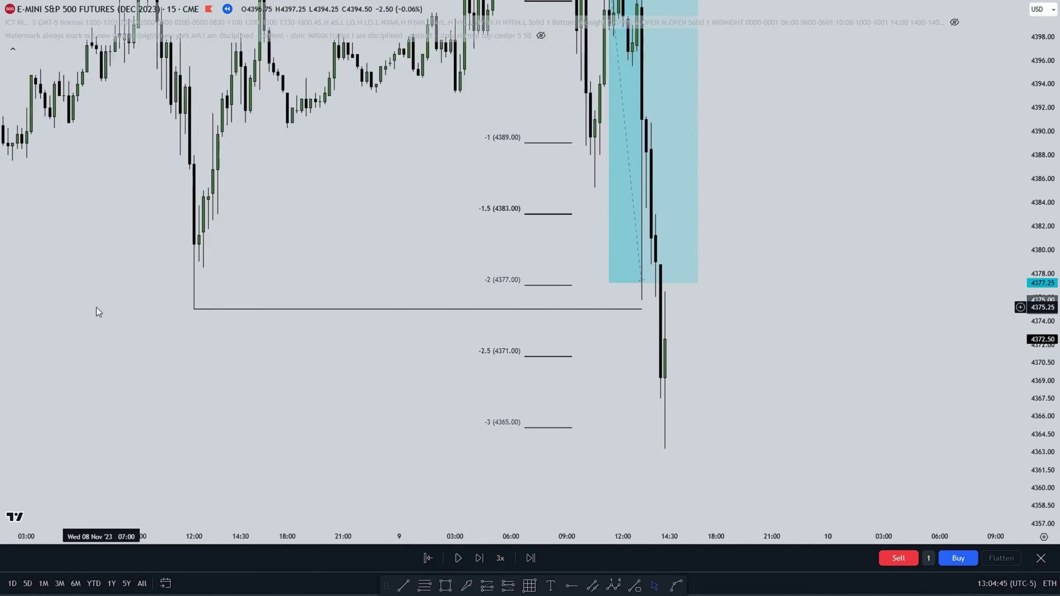
- Examine the manipulation leg, the teal gap and the short entry against the Fib projection levels down to -2
scroll(172, 305, "up", 3)
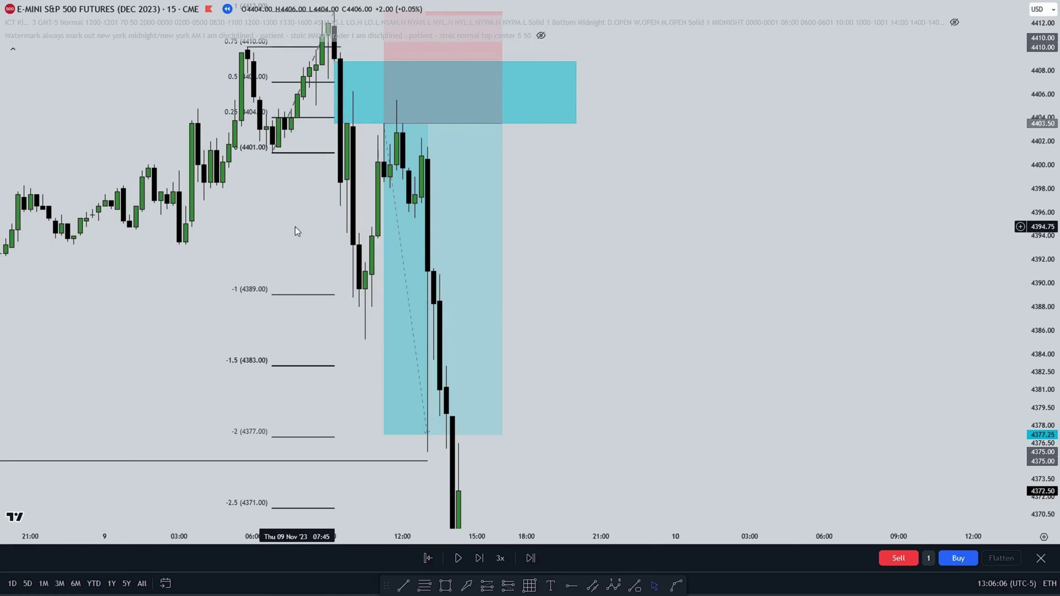
left_click_drag(293, 217, 291, 336)
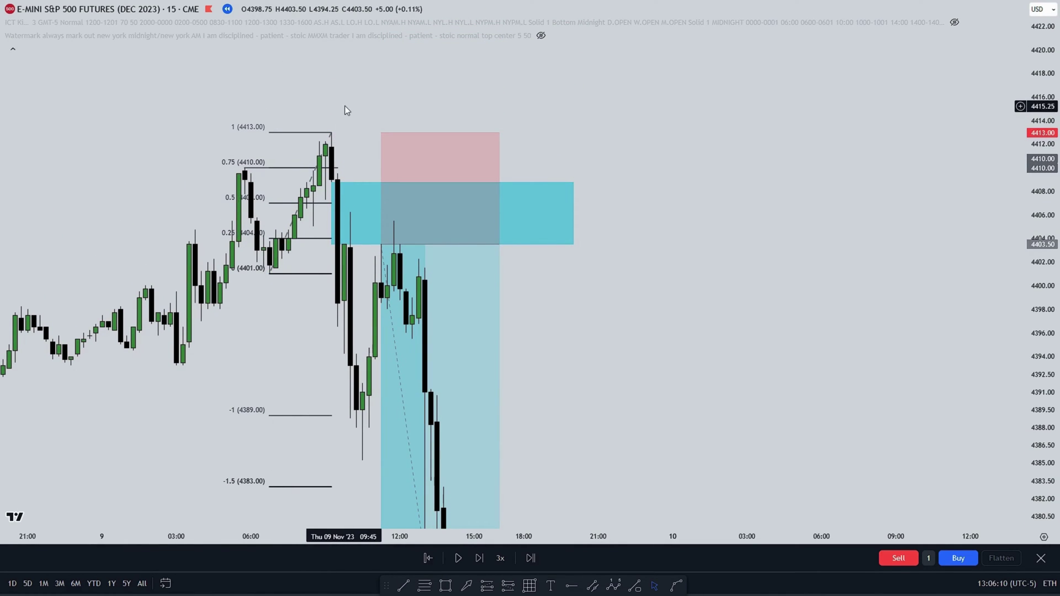
left_click_drag(344, 102, 348, 80)
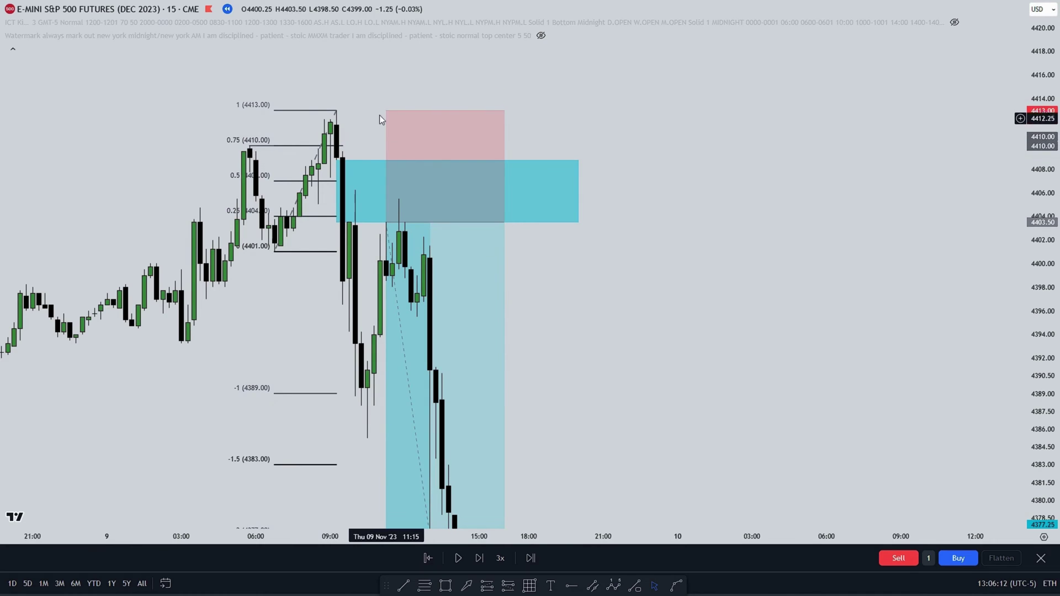
left_click_drag(379, 114, 326, 43)
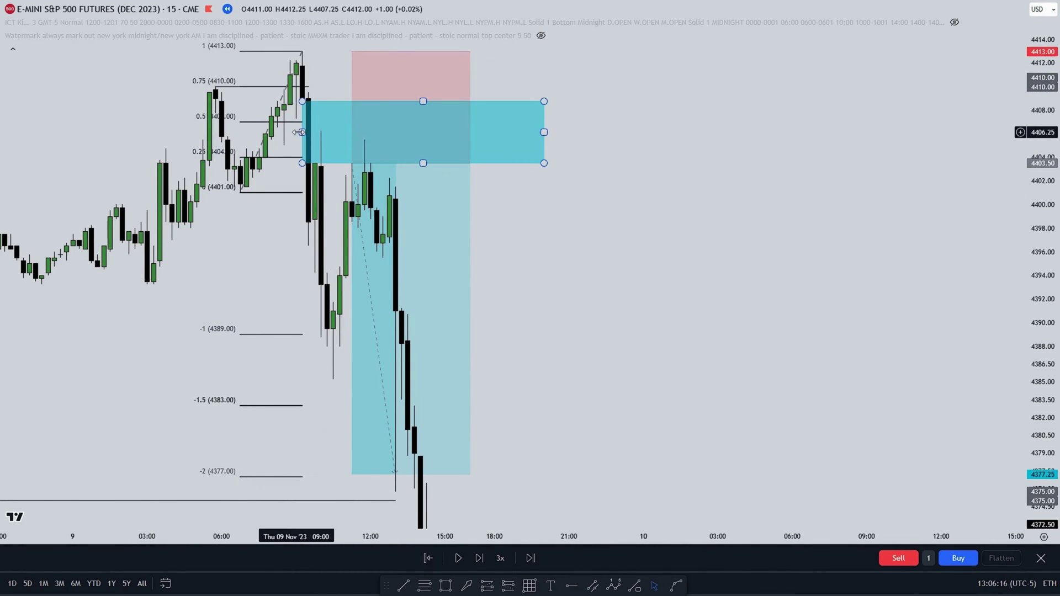
left_click_drag(281, 252, 262, 192)
left_click_drag(227, 237, 233, 271)
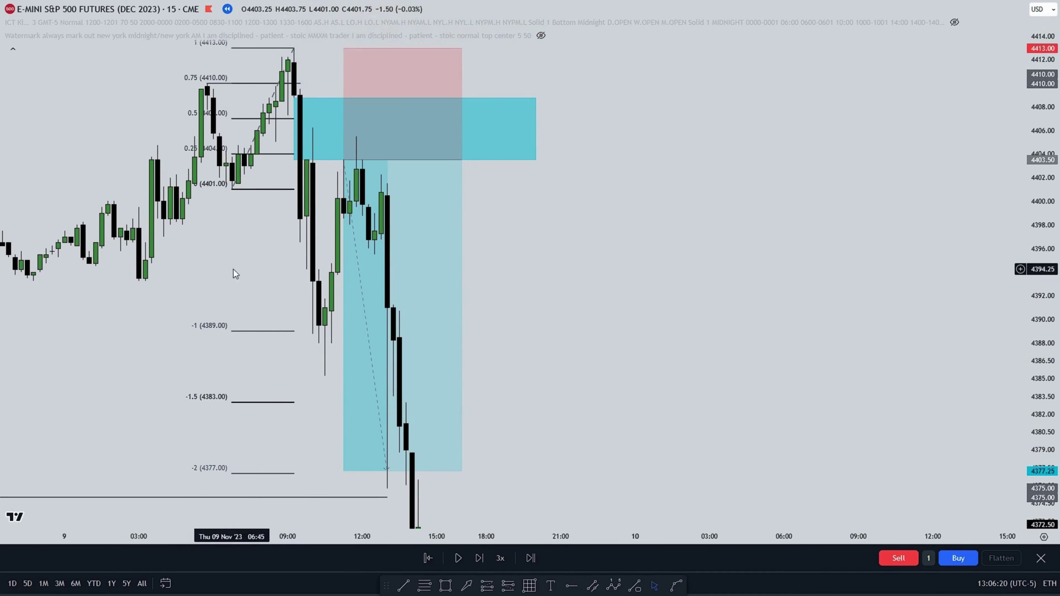
left_click(393, 178)
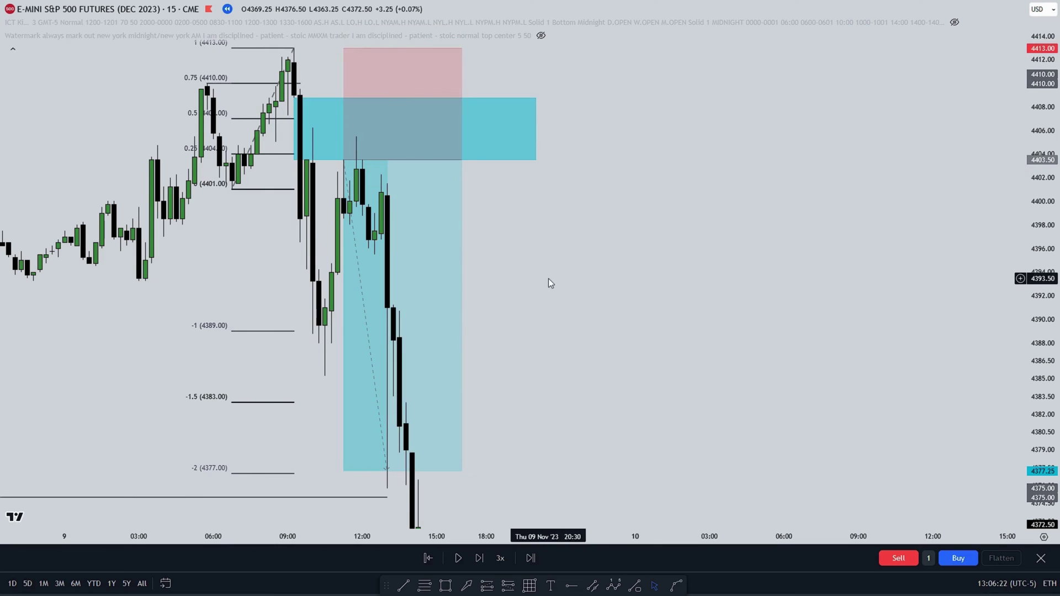
left_click_drag(548, 277, 542, 254)
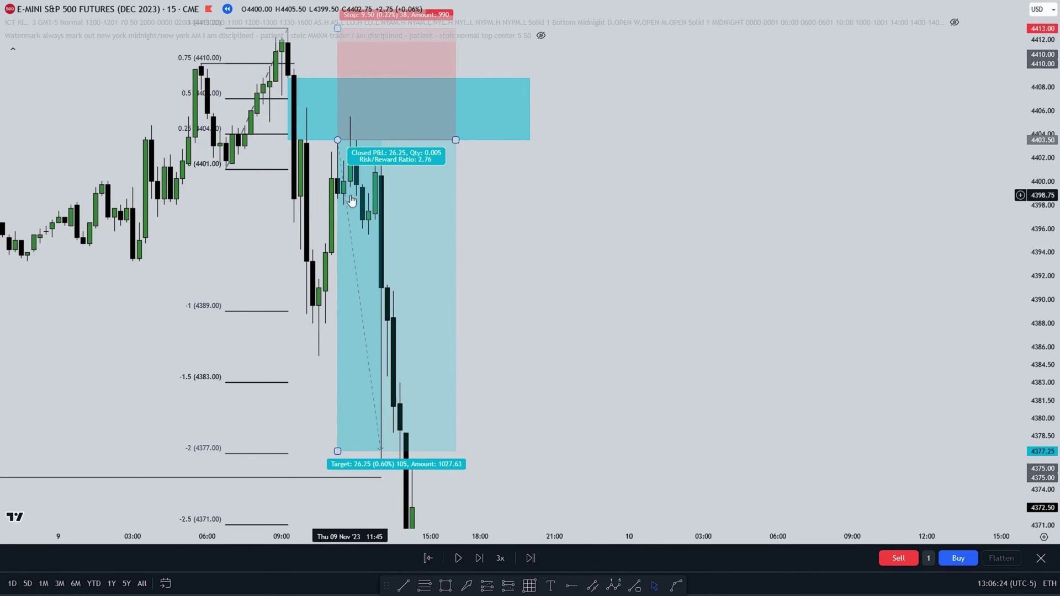
- Draw a second Fib Retracement from the 11:45 high at 4405.50 to the 11:30 low at 4398.00
left_click_drag(619, 252, 625, 315)
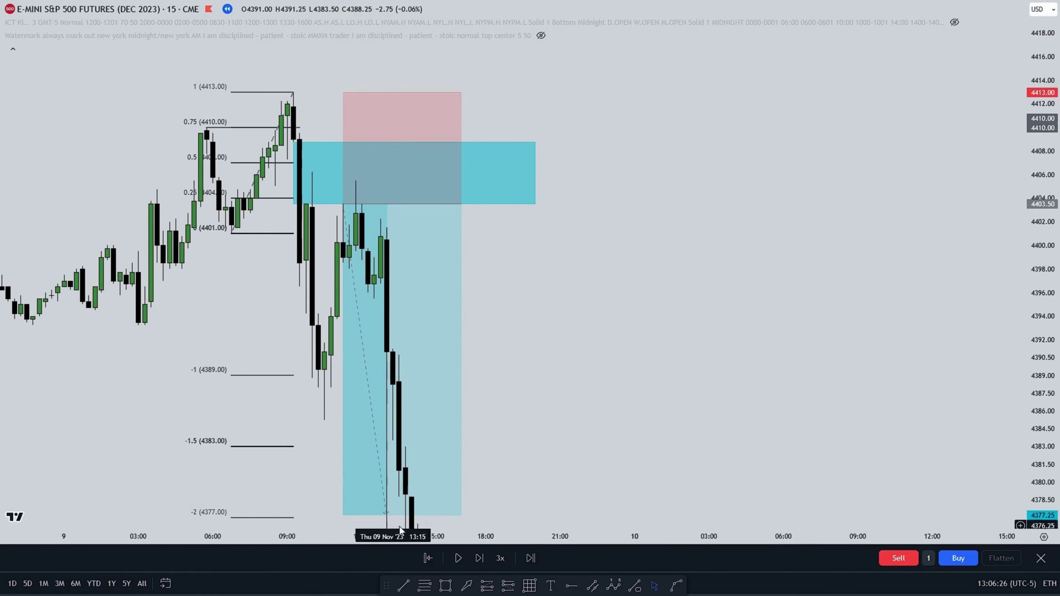
left_click(356, 179)
left_click(349, 275)
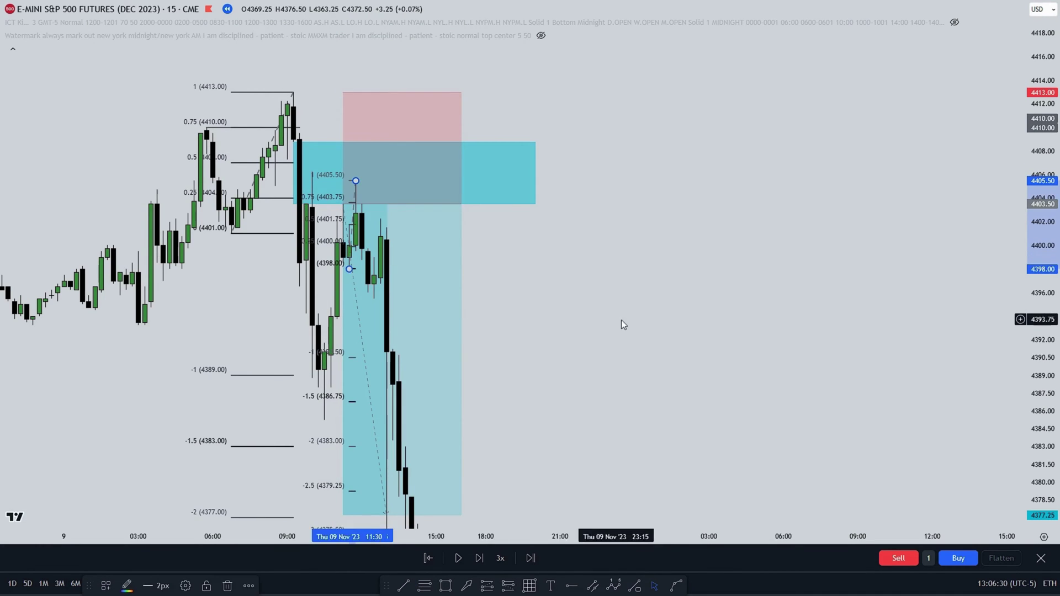
- Compare the second Fib's projections with the first Fib's levels, the 4375.00 line and the drop's lows
left_click_drag(621, 320, 644, 234)
left_click_drag(592, 303, 592, 272)
left_click_drag(267, 206, 269, 154)
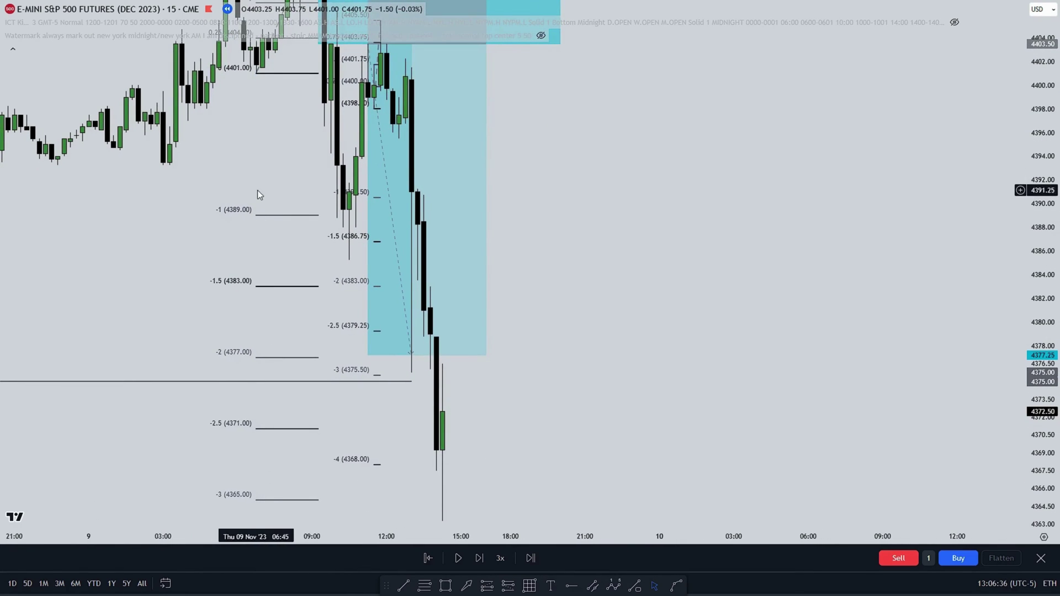
left_click_drag(257, 191, 265, 160)
scroll(246, 211, "down", 2)
scroll(227, 205, "up", 3)
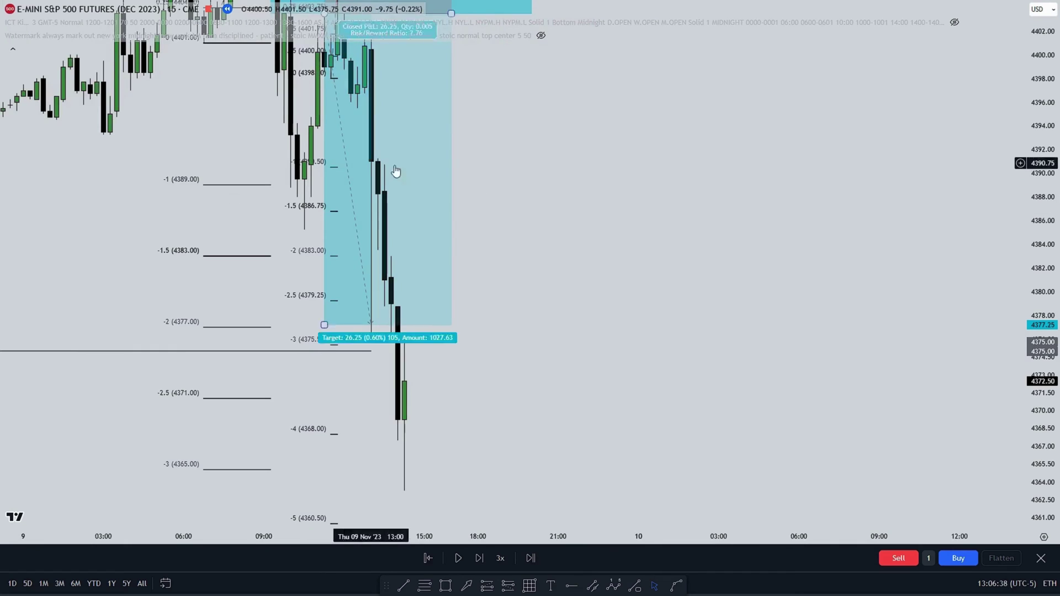
left_click_drag(396, 171, 397, 251)
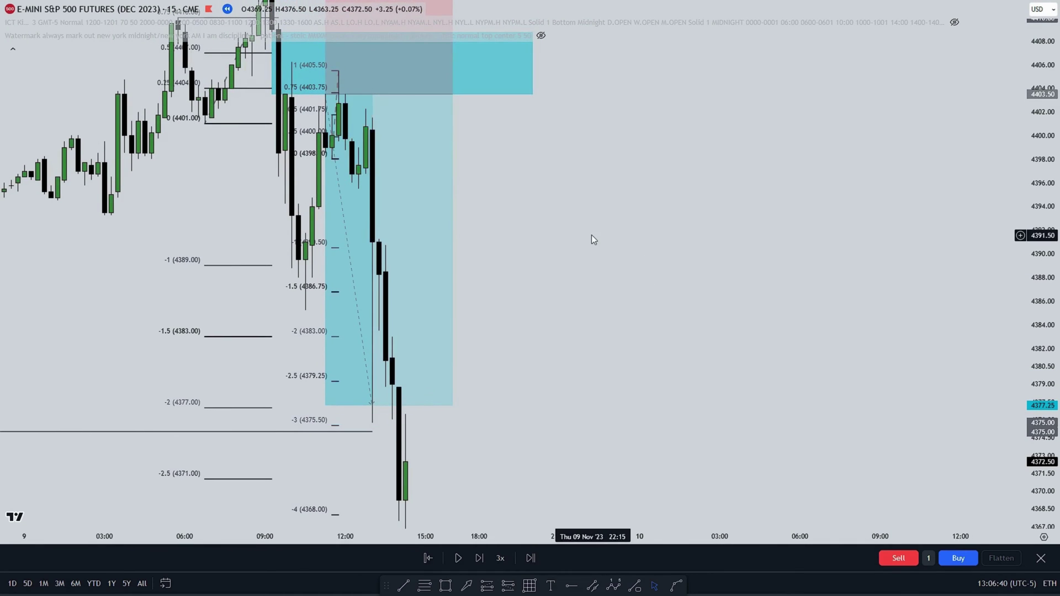
left_click_drag(591, 234, 592, 172)
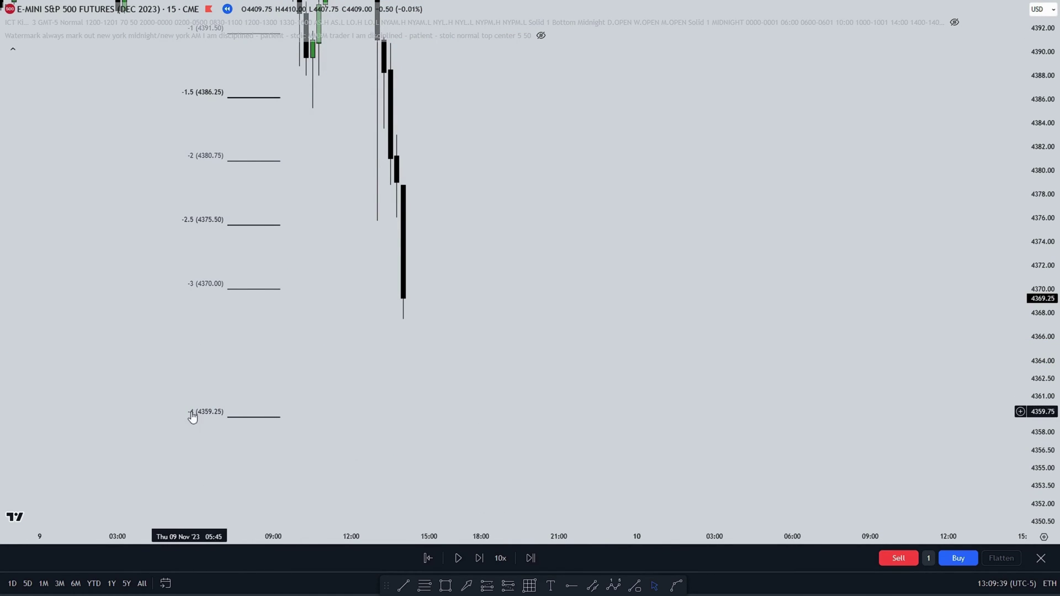
- Play the bar replay from the 14:00 candle to the 15:15 candle and compare the low with the -4 level at 4359.25
left_click(459, 558)
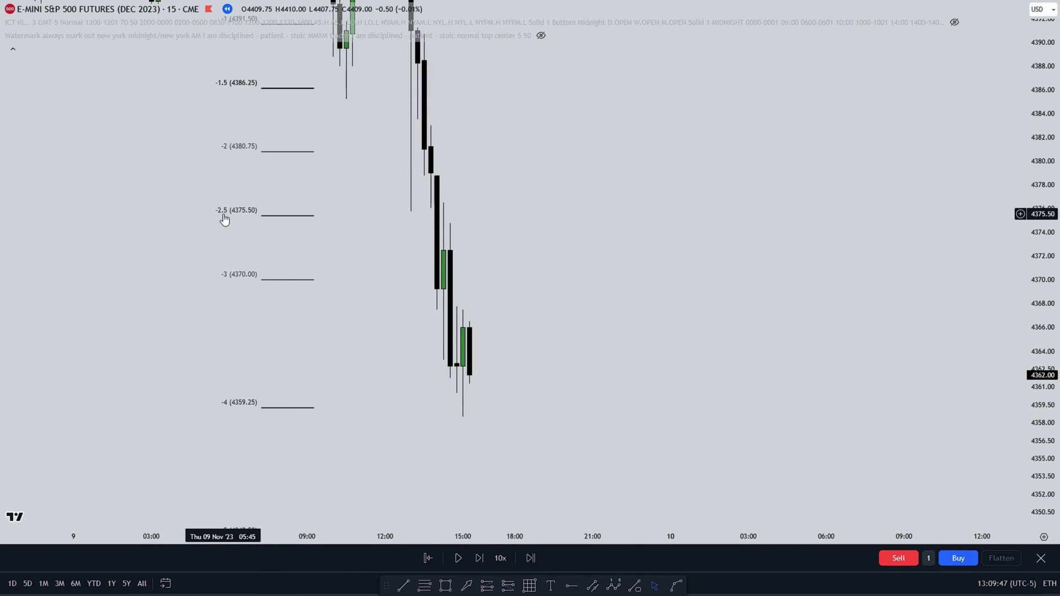
left_click_drag(165, 257, 141, 237)
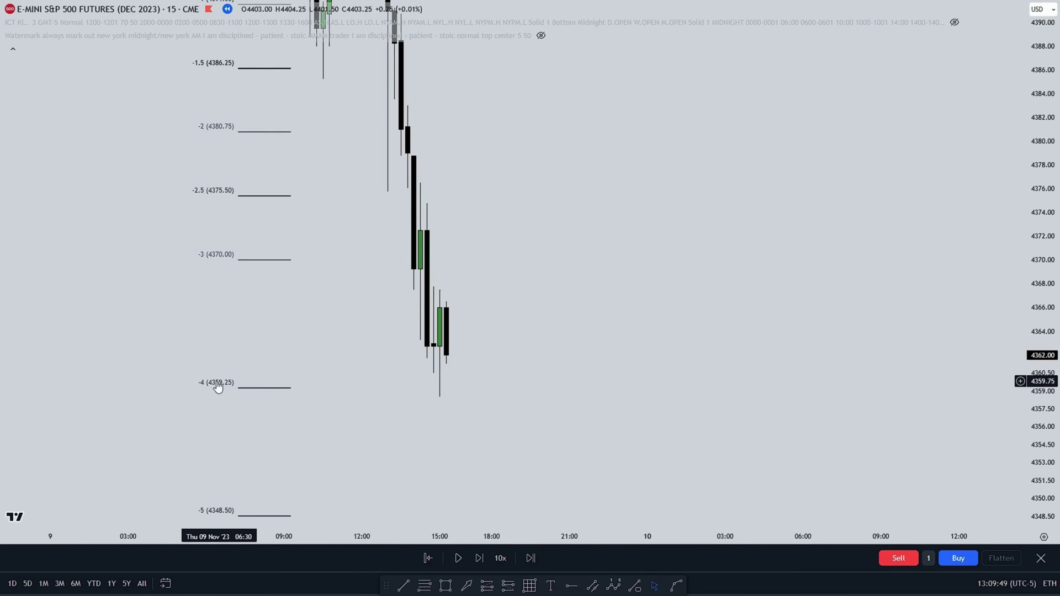